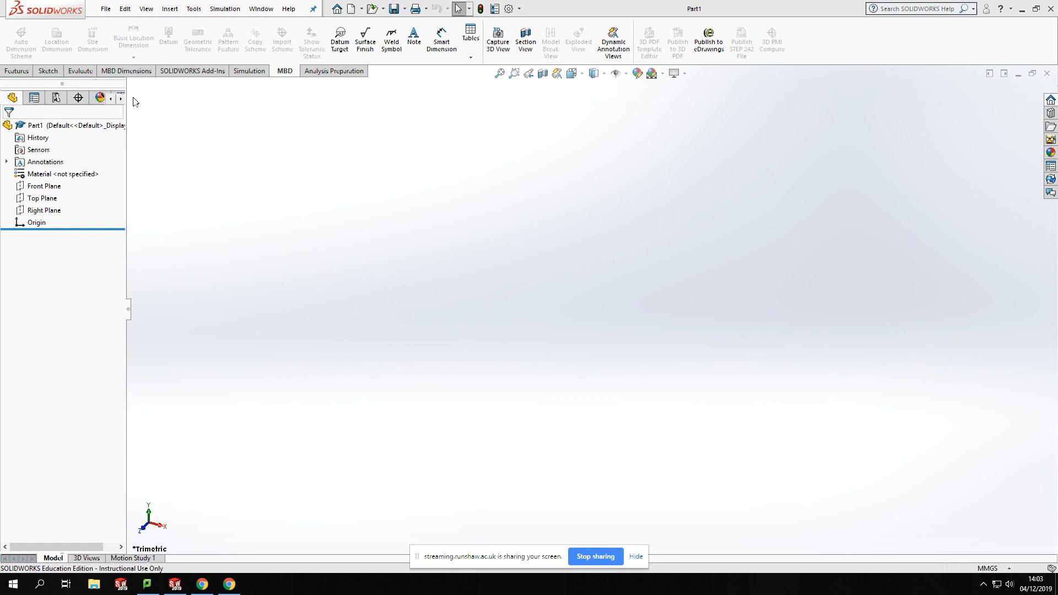
Bring up the sketching tools and look through the rectangle and other shape variants.
left_click(48, 72)
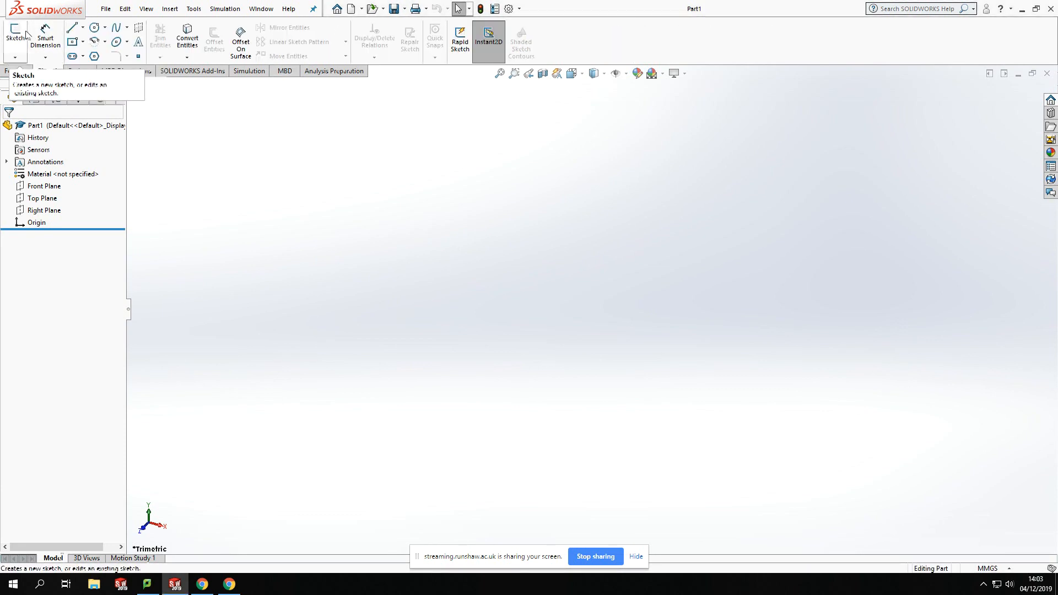
left_click(82, 42)
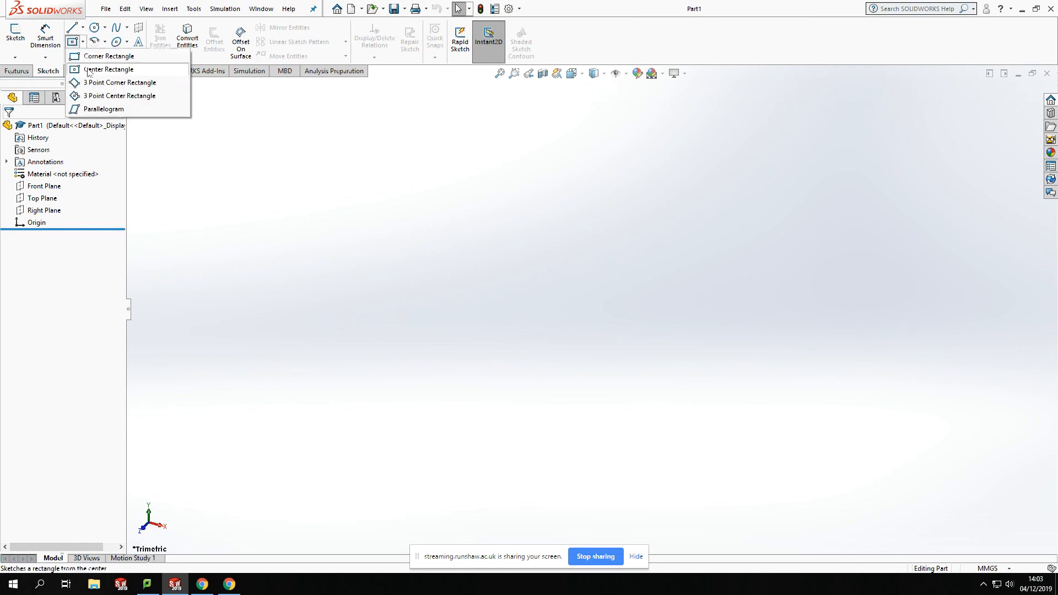
left_click(227, 112)
left_click(106, 30)
mouse_move(114, 32)
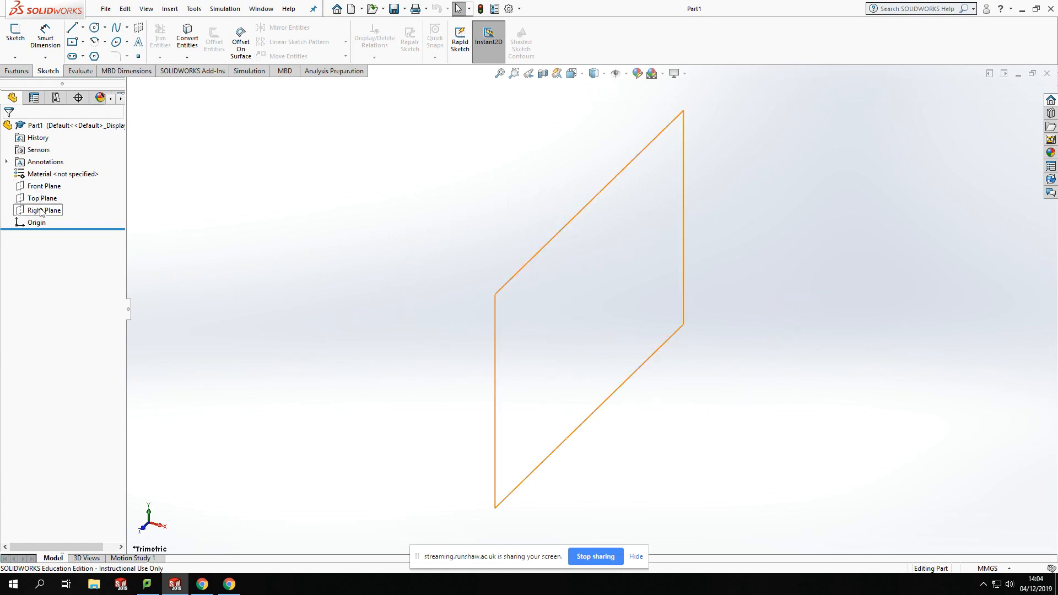
Start a new sketch on the Front Plane.
left_click(44, 187)
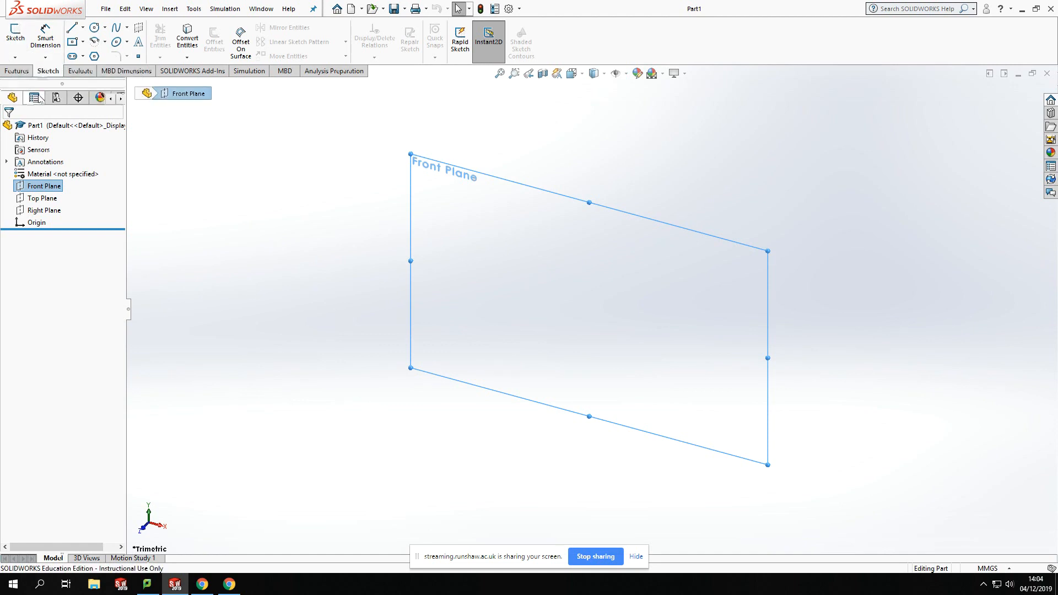
left_click(17, 41)
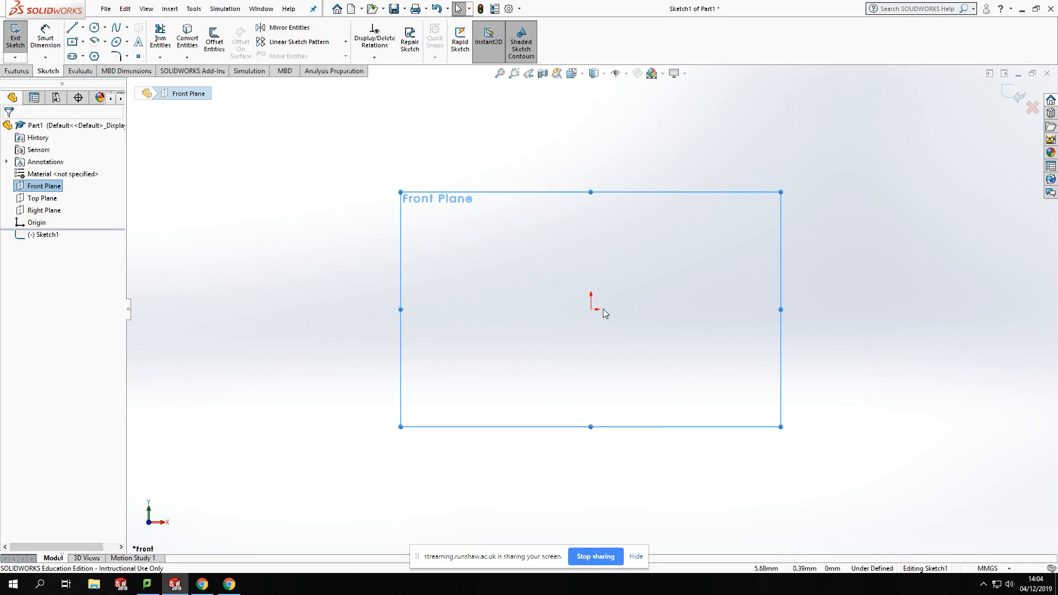
scroll(601, 312, "down", 4)
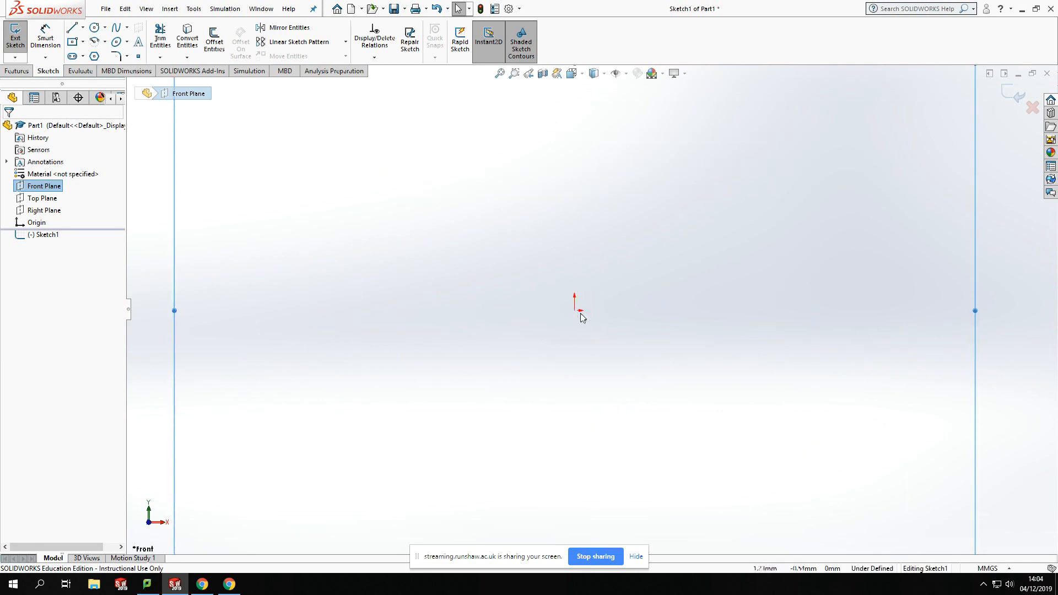
scroll(580, 313, "up", 1)
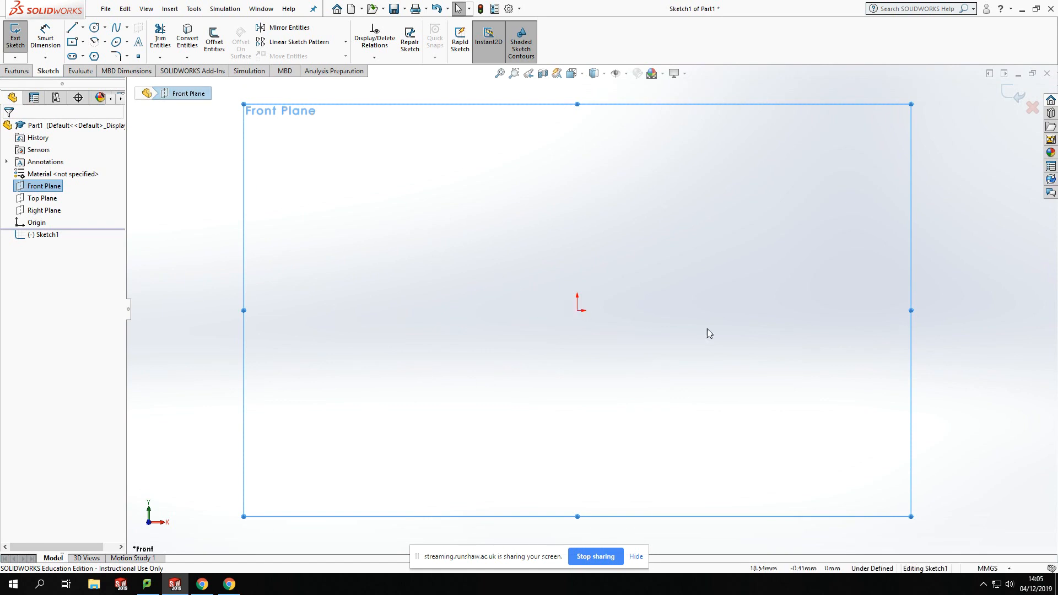
Sketch a vertical line about 36 mm long upward from the origin.
left_click(73, 28)
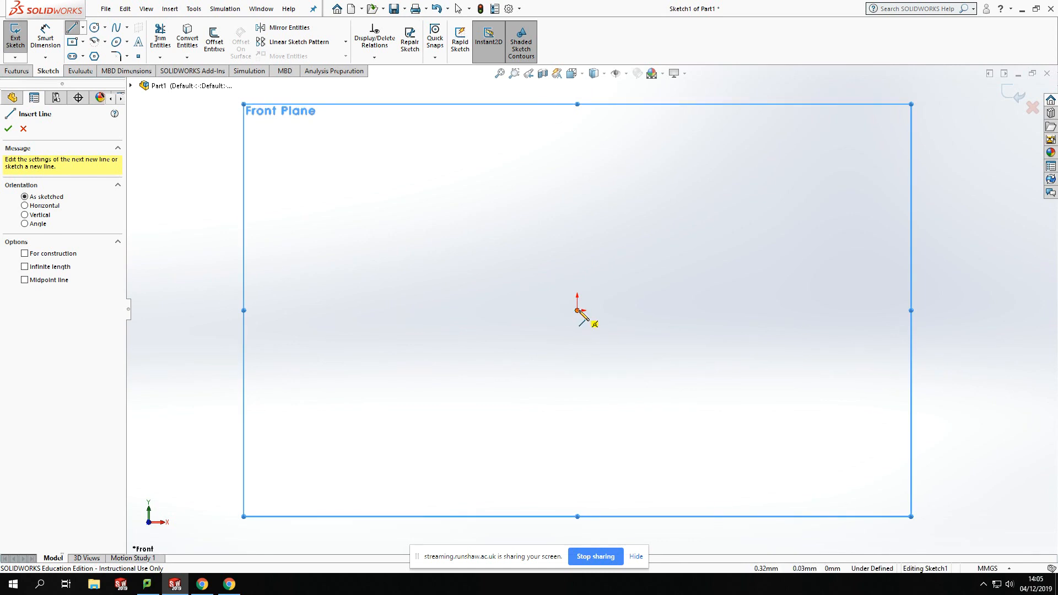
left_click(578, 310)
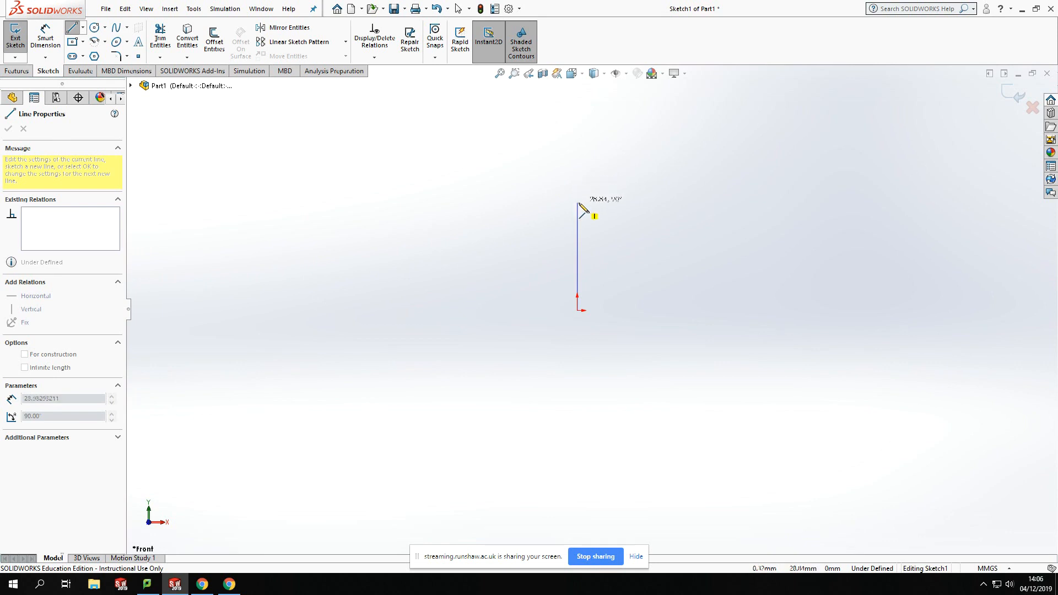
left_click(577, 175)
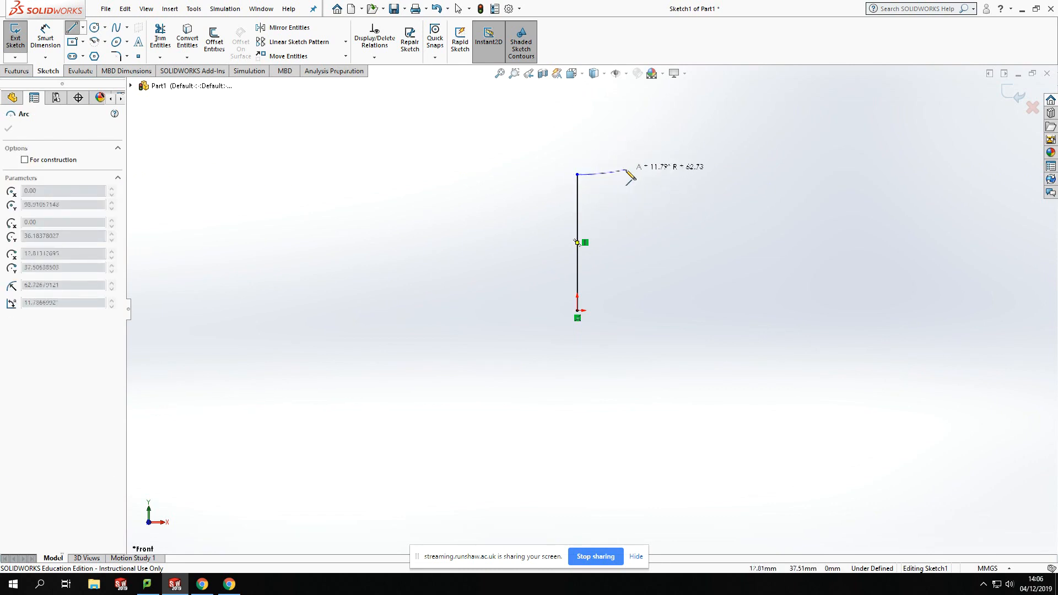
key("Escape")
Close a rectangle about 42 mm wide with three more lines, then stretch its upper-right corner out to about 49 by 40 mm.
left_click(72, 27)
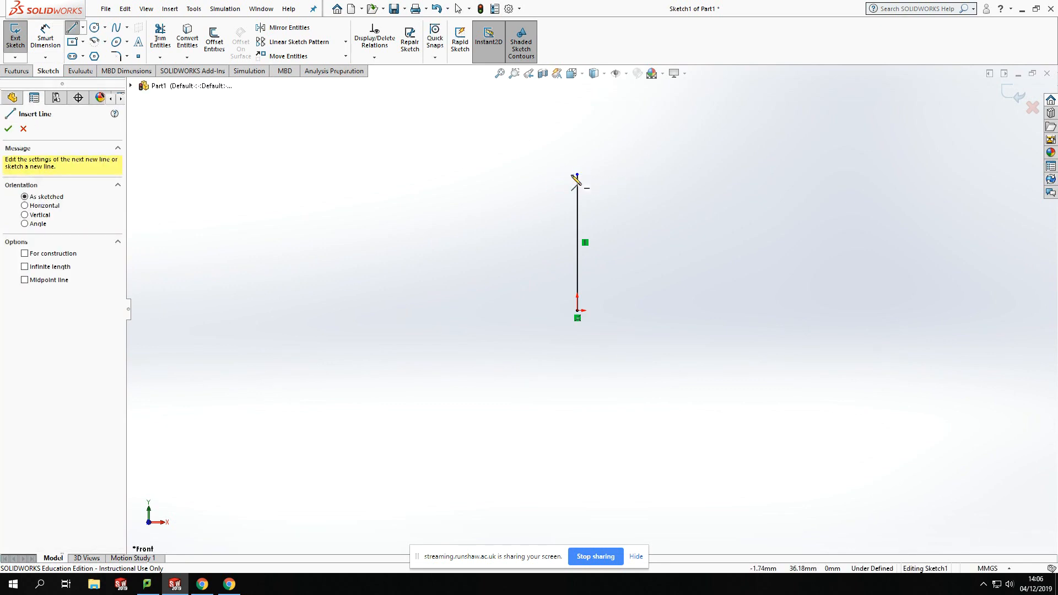
left_click(577, 175)
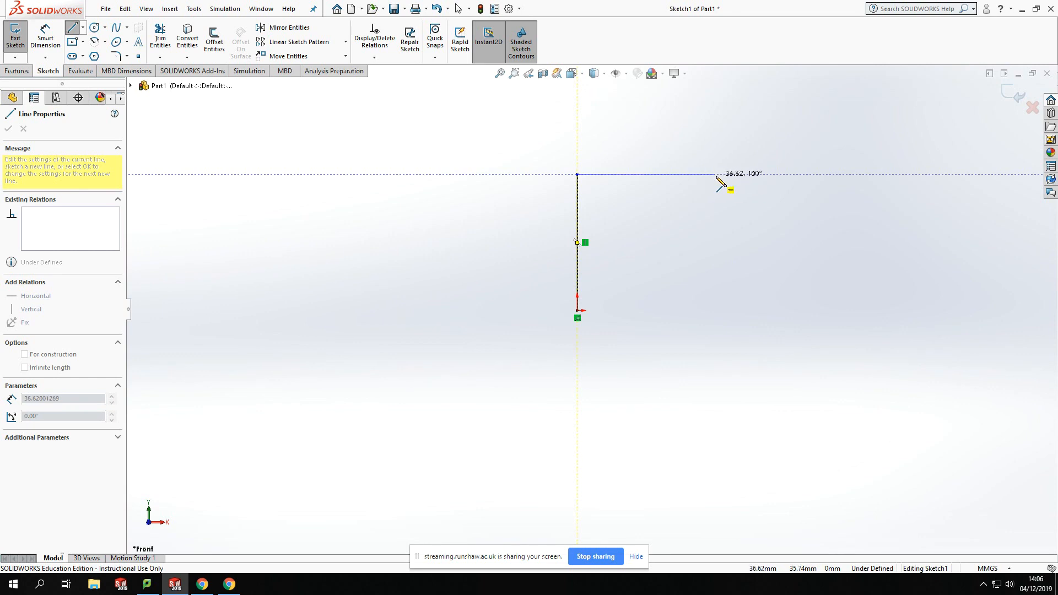
left_click(734, 175)
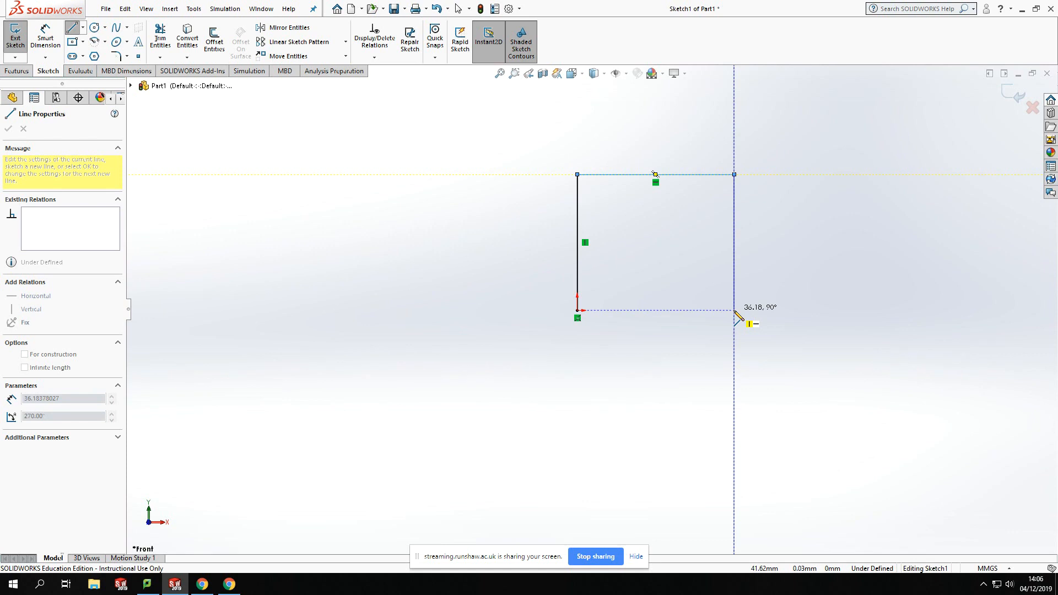
left_click(735, 311)
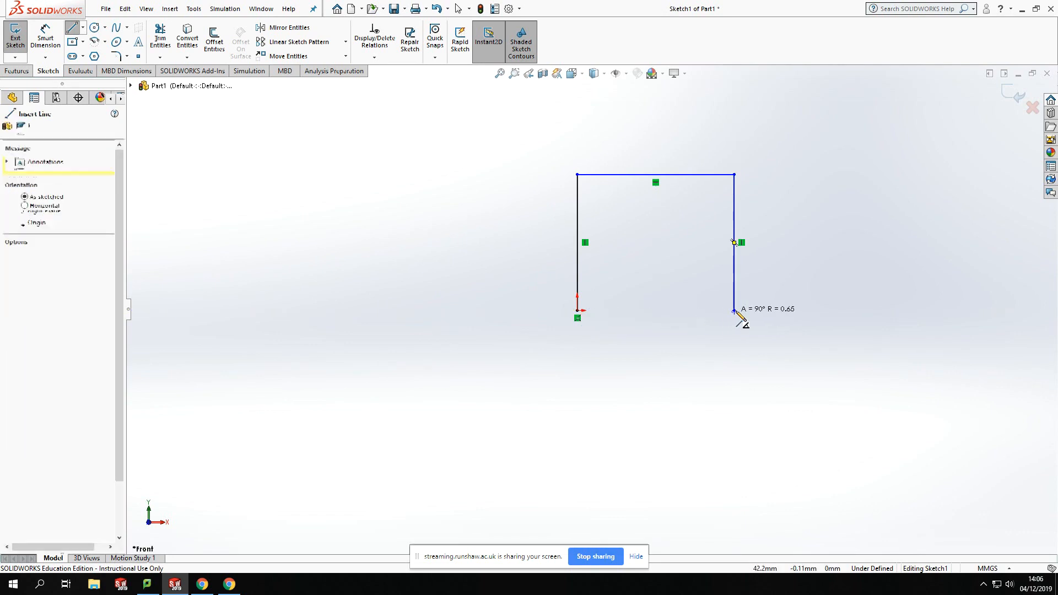
left_click(578, 311)
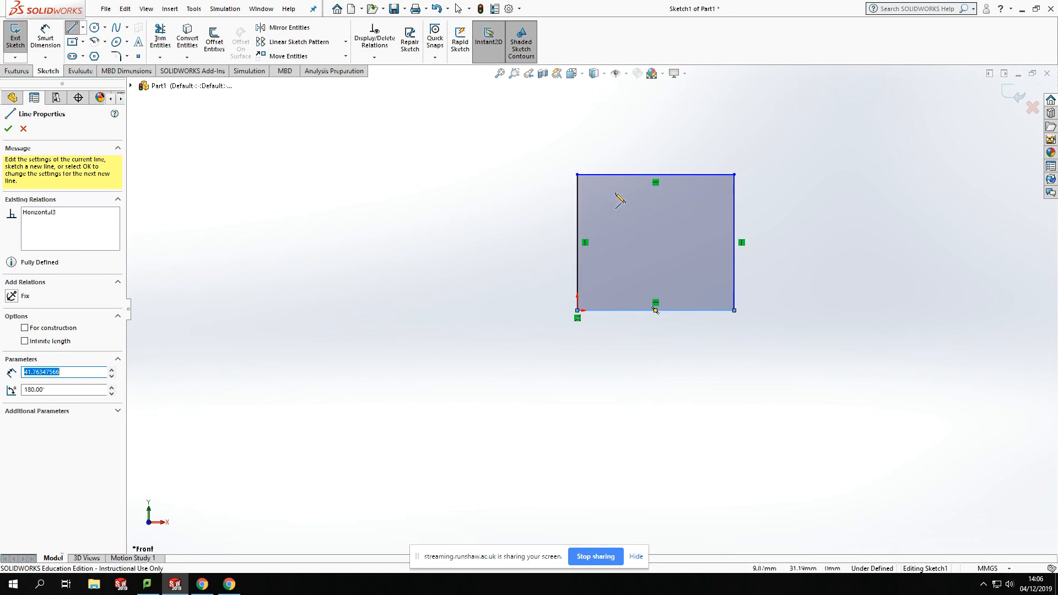
key("Escape")
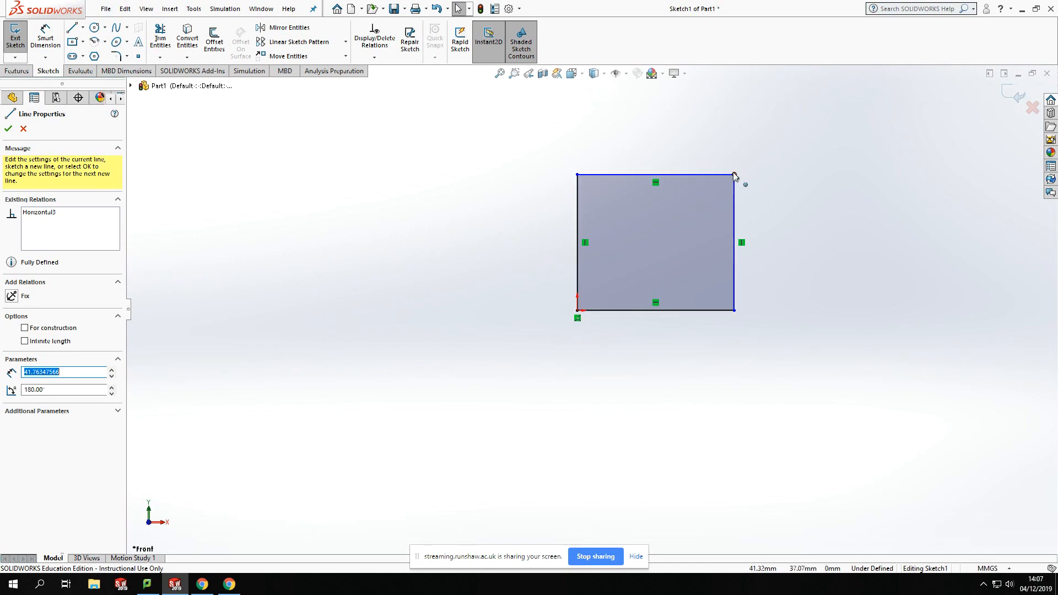
left_click_drag(734, 175, 763, 160)
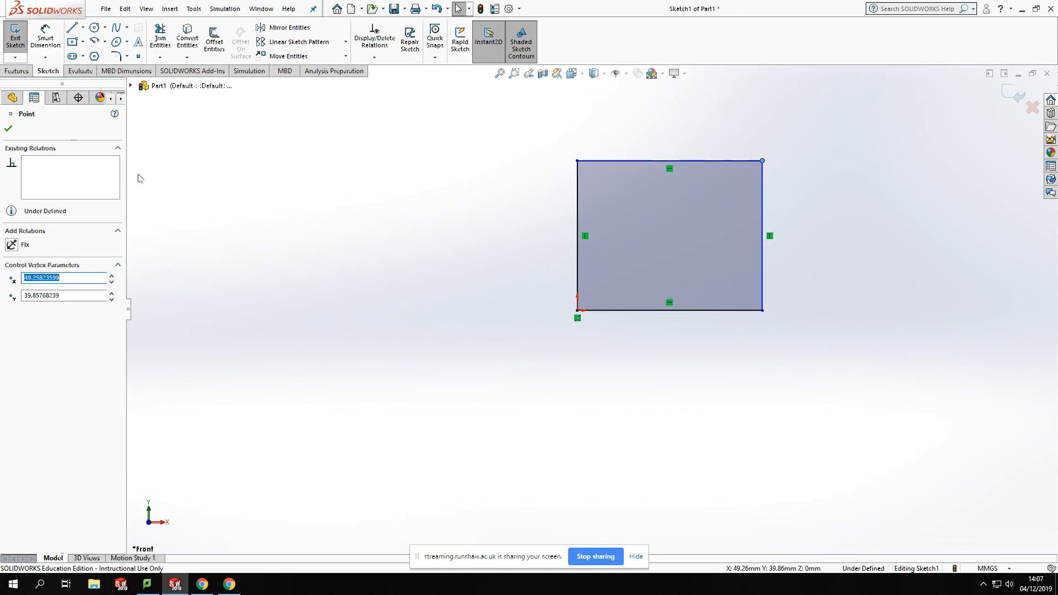
Dimension the rectangle's left side at 100 mm and check the document's unit system options.
left_click(50, 39)
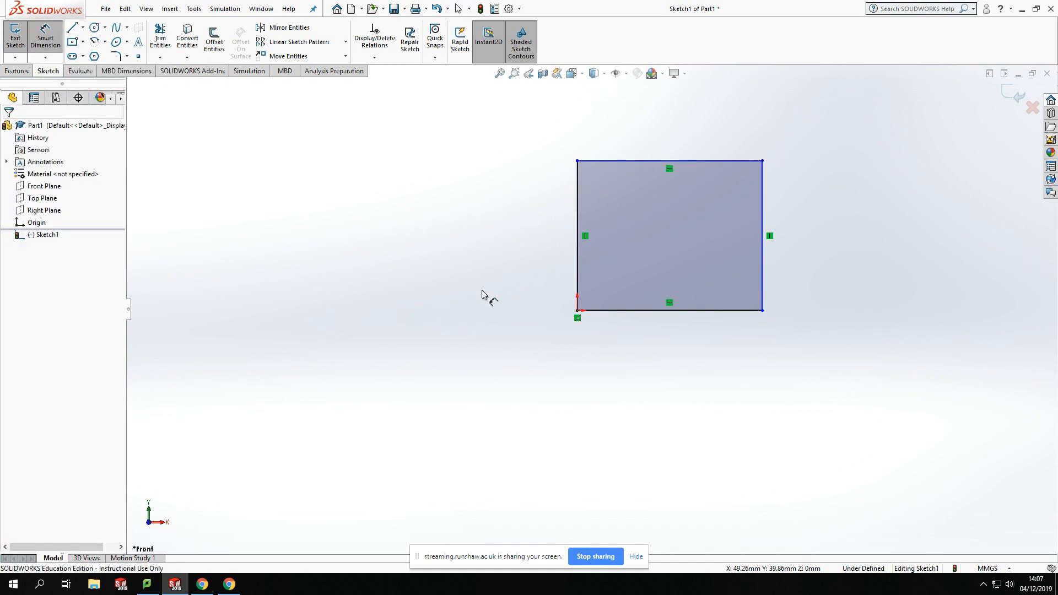
left_click(578, 233)
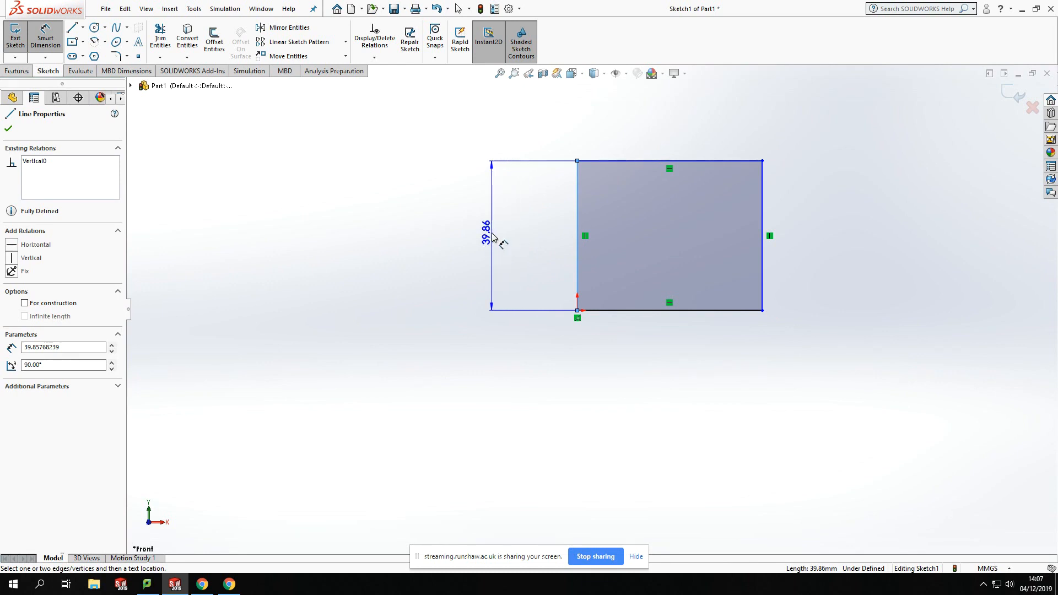
left_click(492, 237)
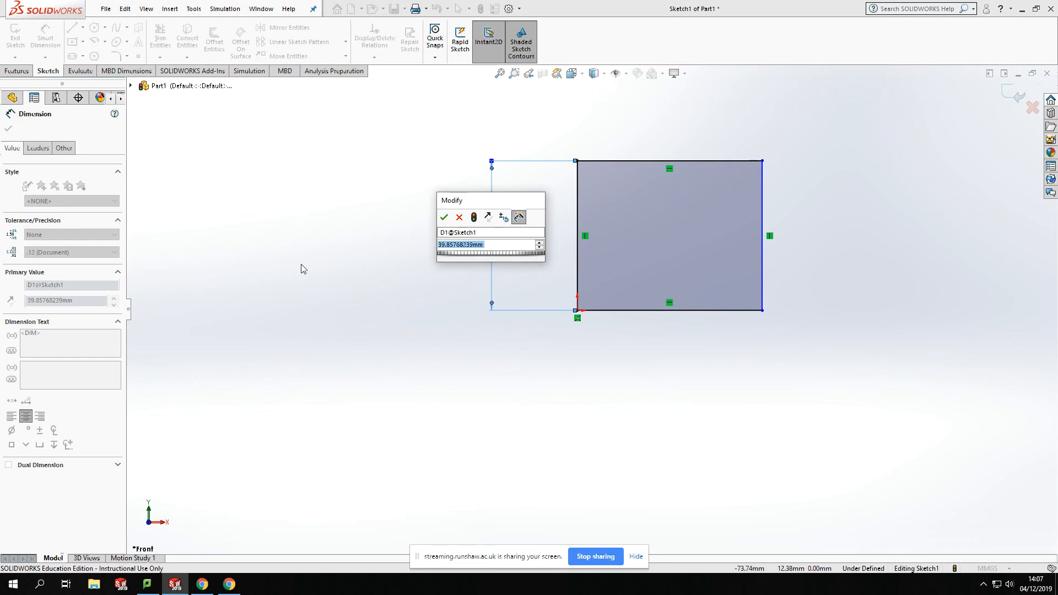
type("100")
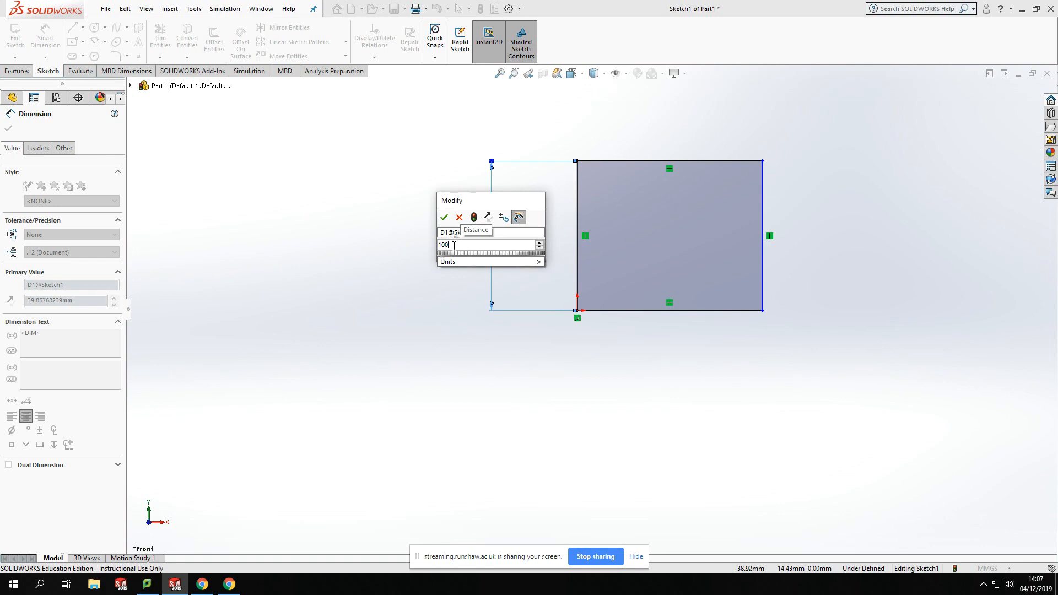
left_click(444, 218)
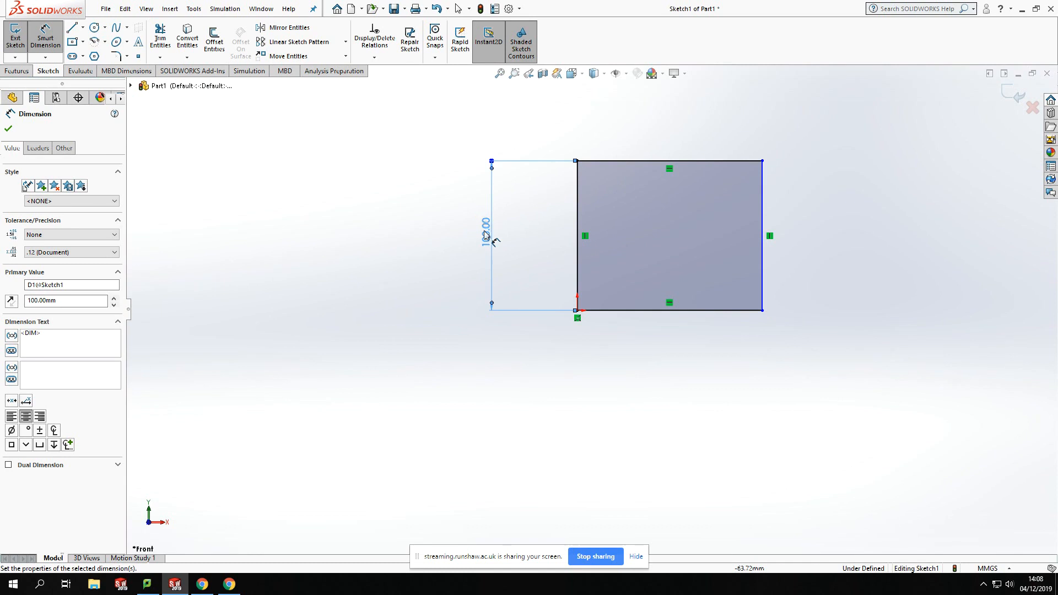
key("Escape")
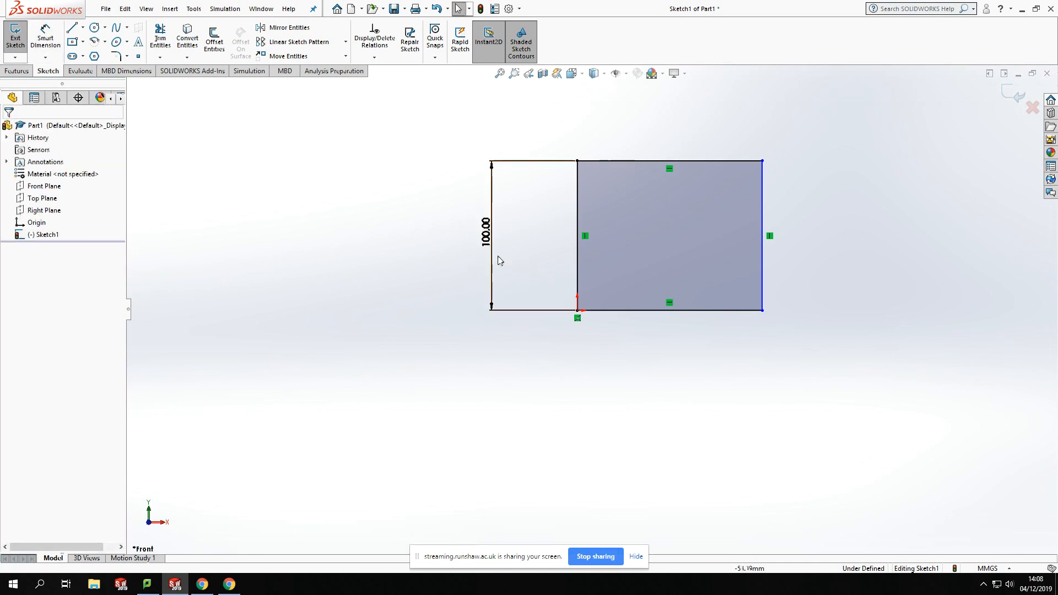
left_click(992, 569)
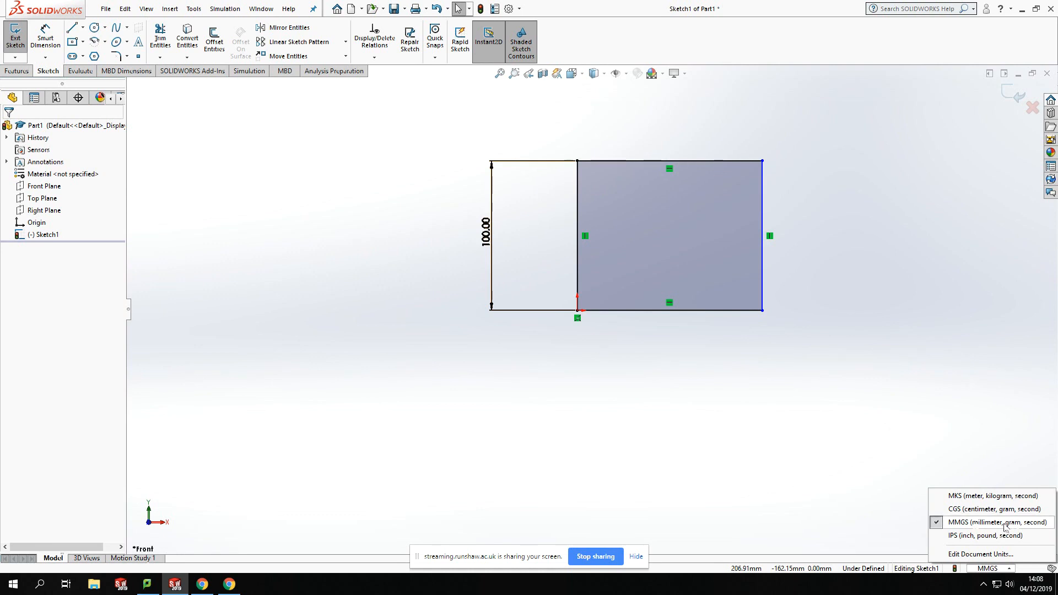
left_click(827, 483)
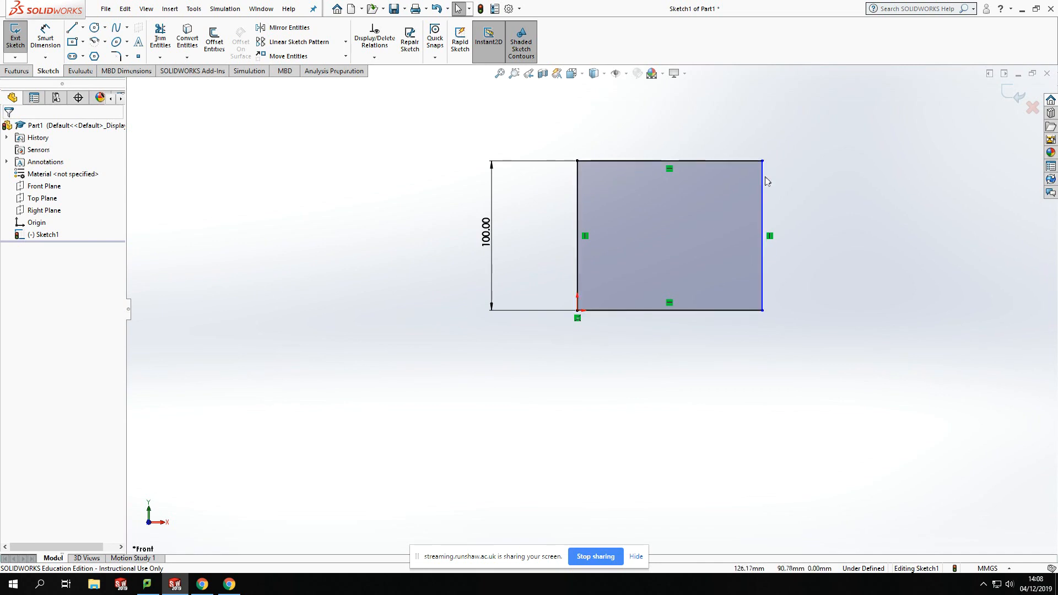
Dimension the rectangle's bottom side at 100 mm.
left_click(763, 218)
left_click(46, 38)
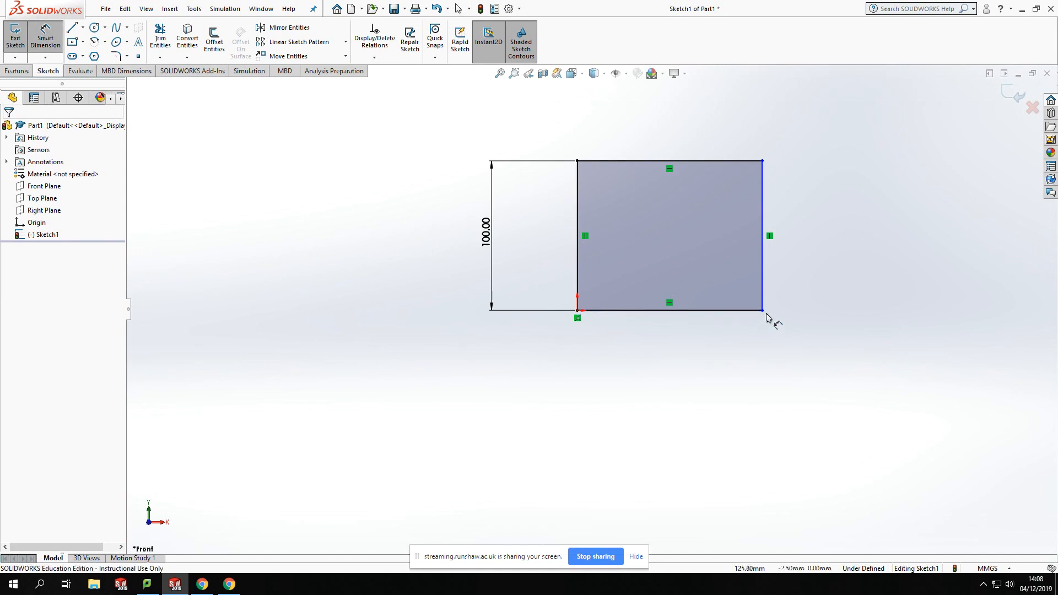
left_click(694, 312)
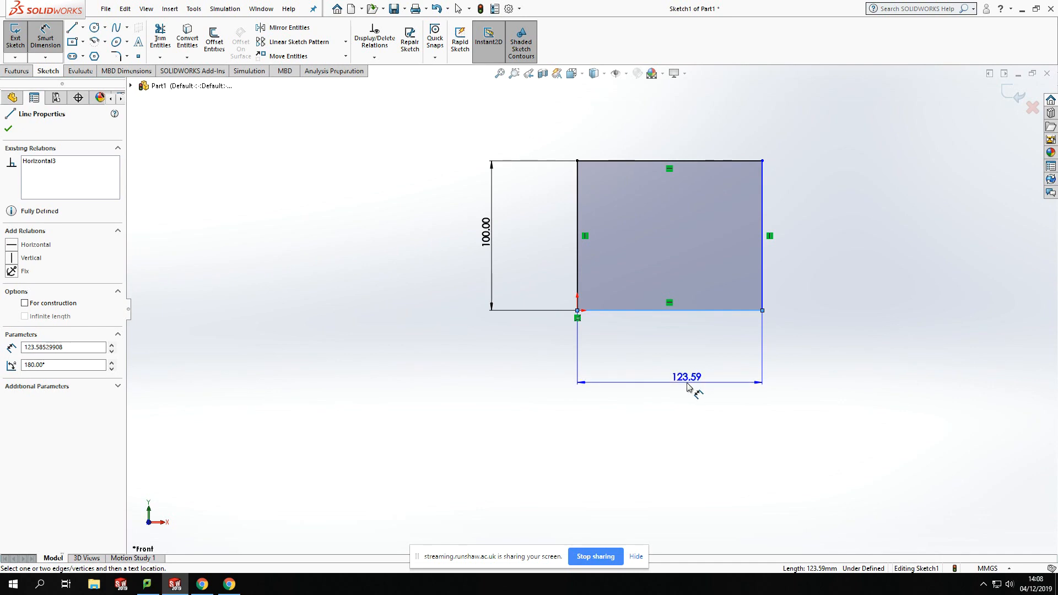
left_click(693, 387)
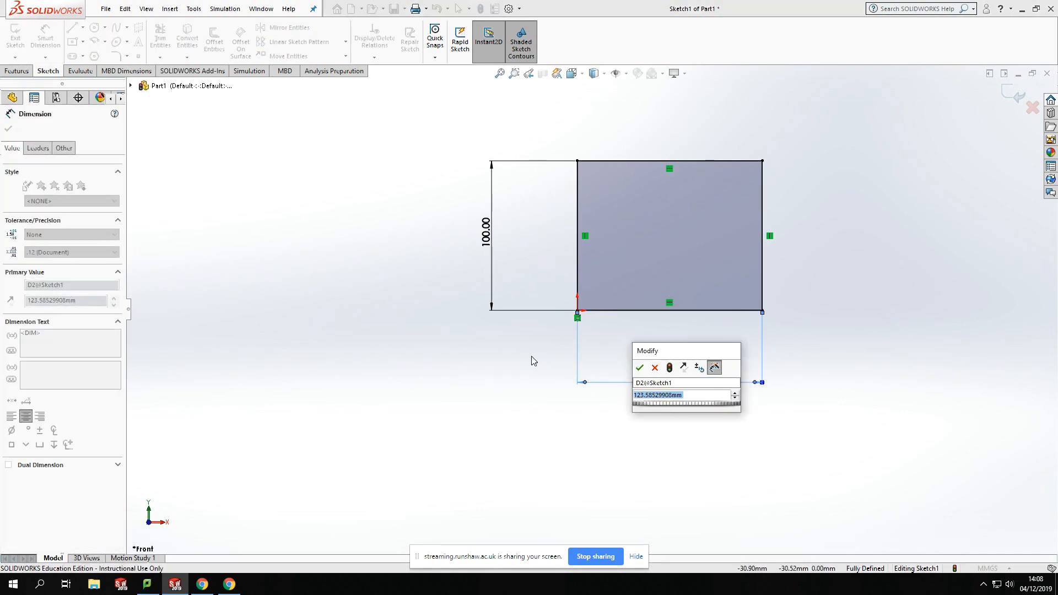
type("100")
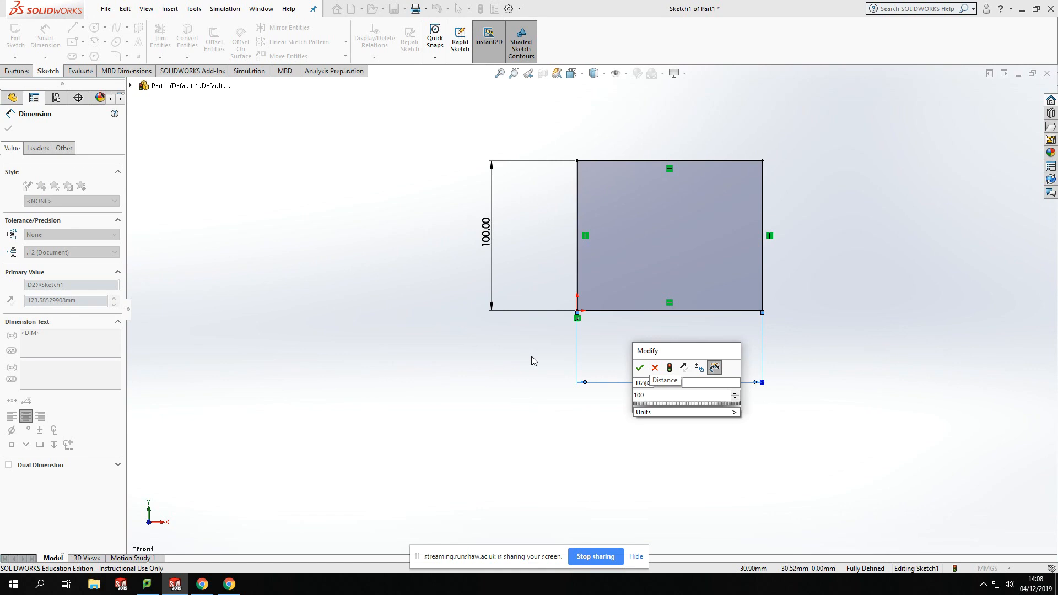
key("Return")
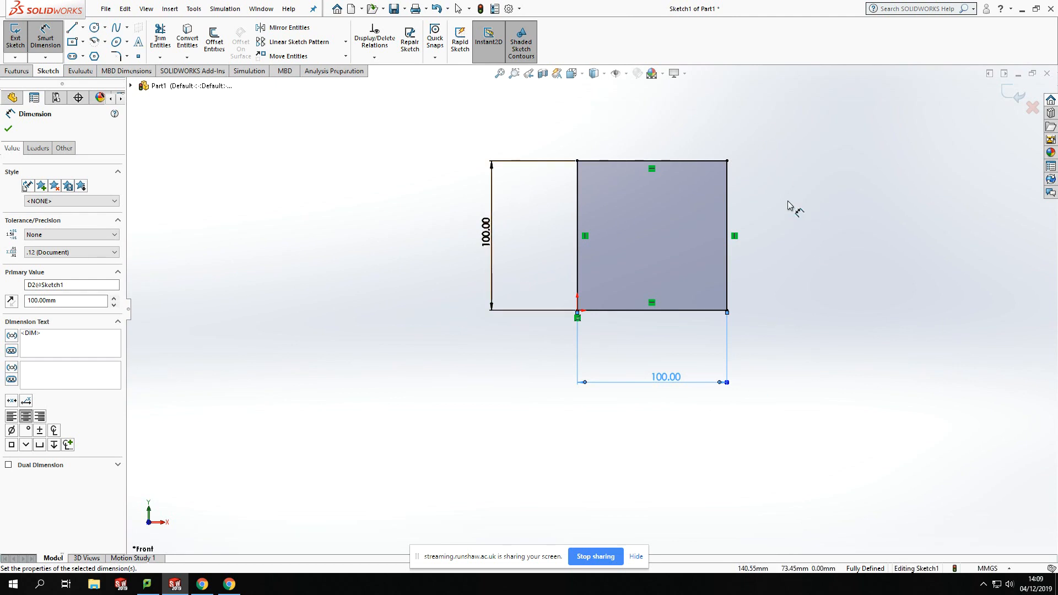
key("Escape")
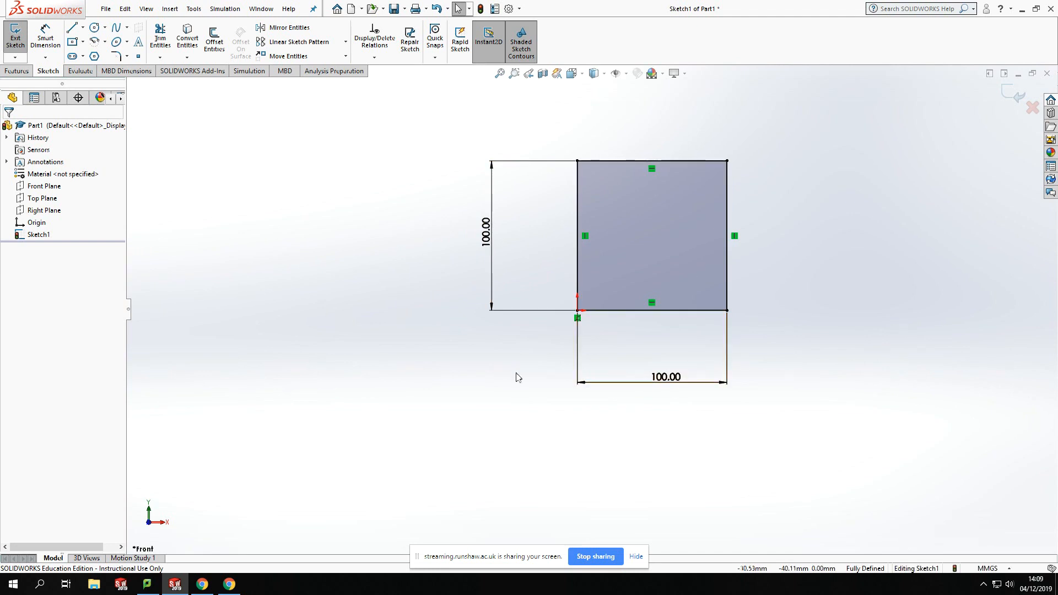
scroll(758, 160, "up", 2)
scroll(760, 174, "down", 2)
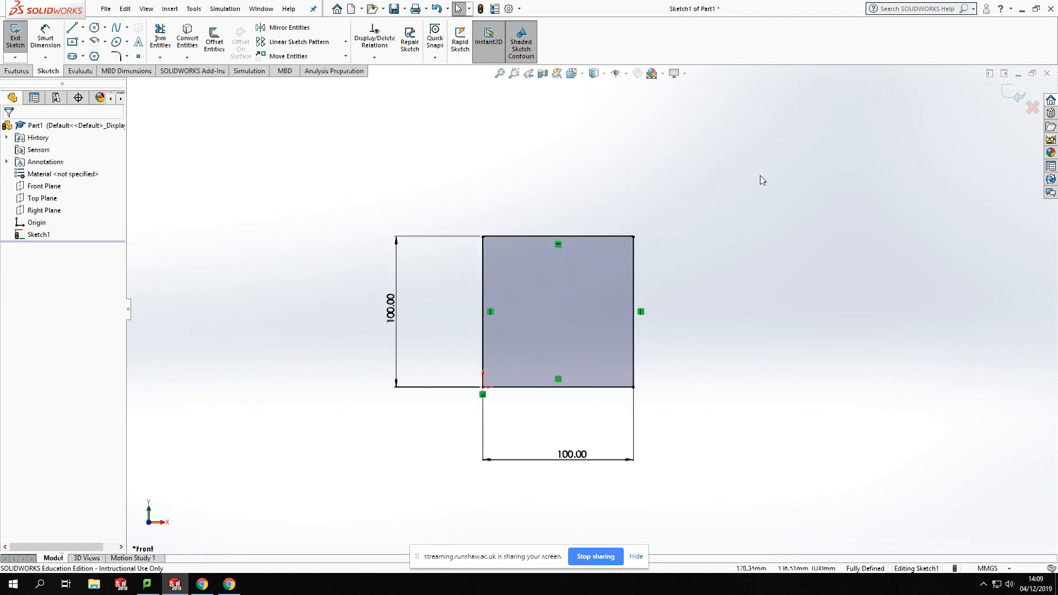
scroll(515, 406, "down", 1)
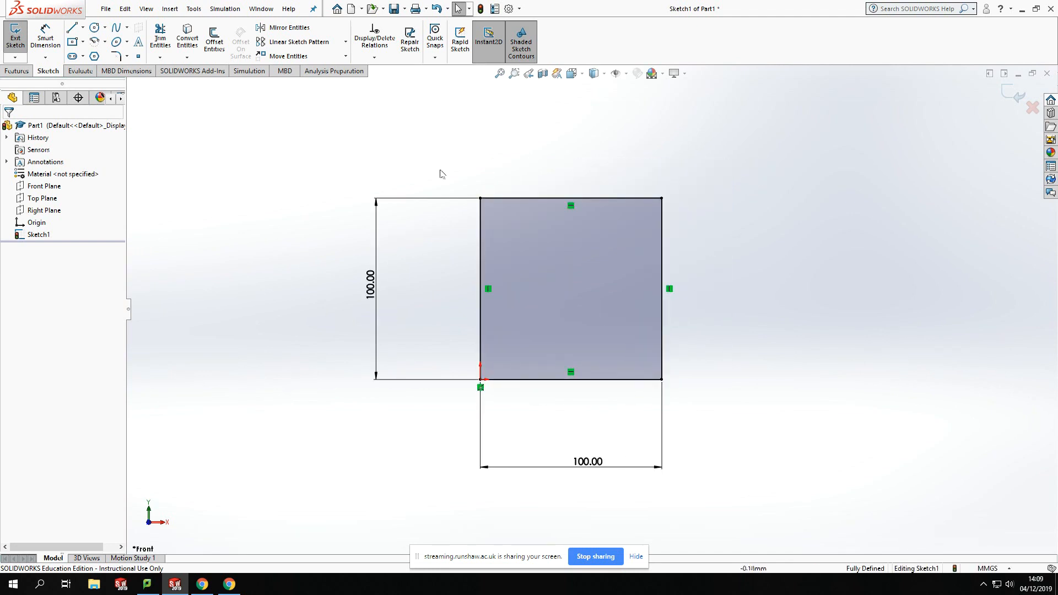
scroll(738, 353, "up", 1)
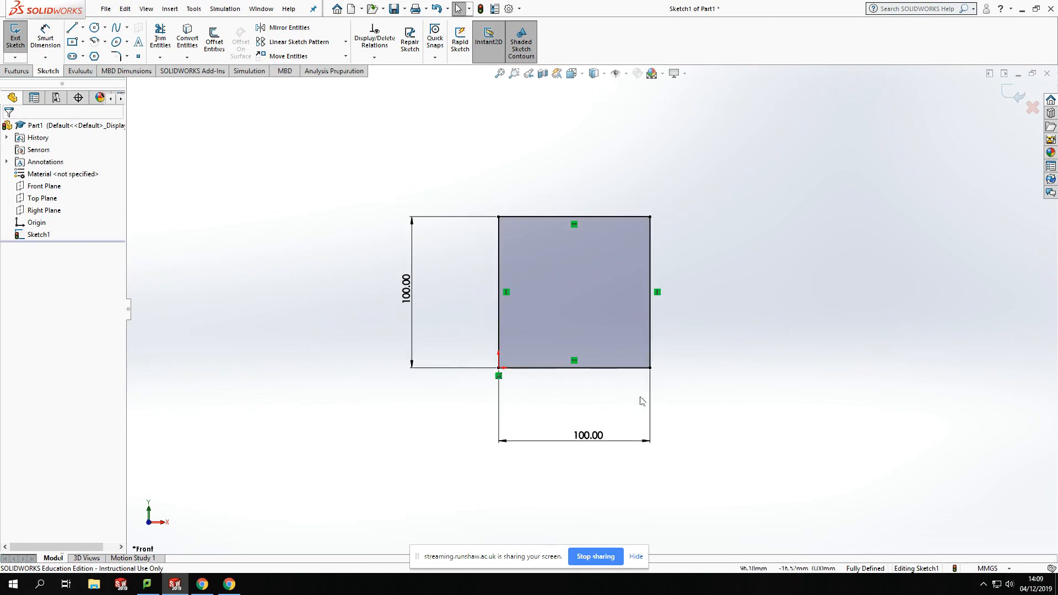
scroll(644, 401, "down", 1)
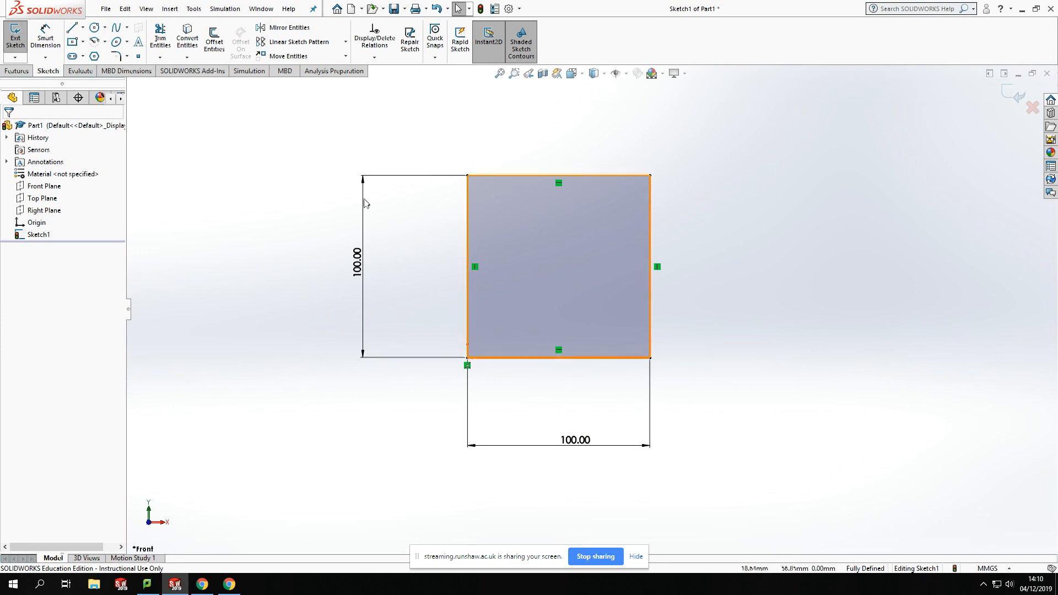
Start a boss extrude of the square sketch and pull its depth out to about 107 mm.
left_click(17, 72)
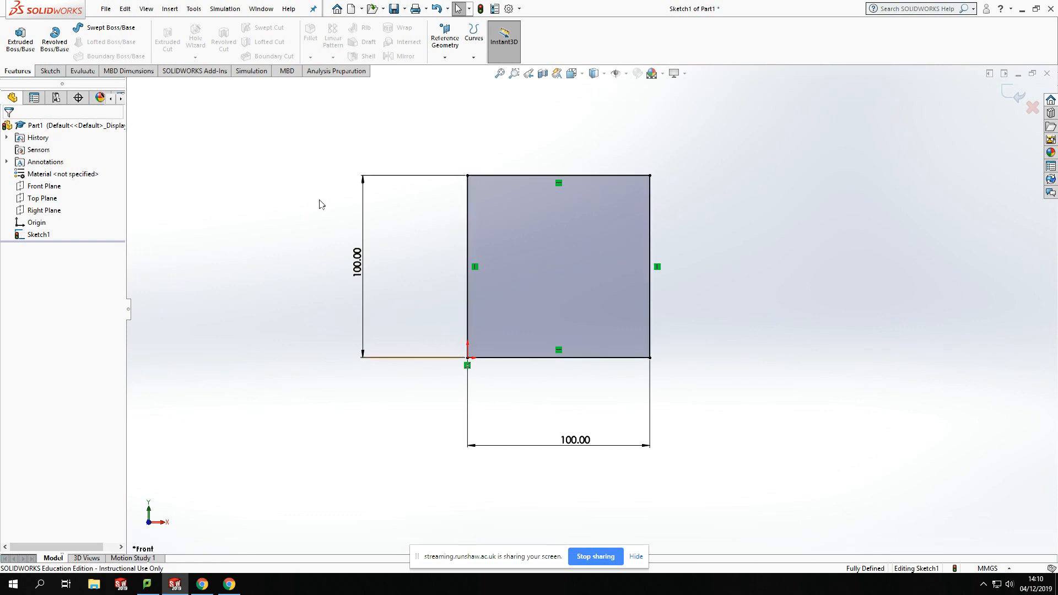
left_click(24, 46)
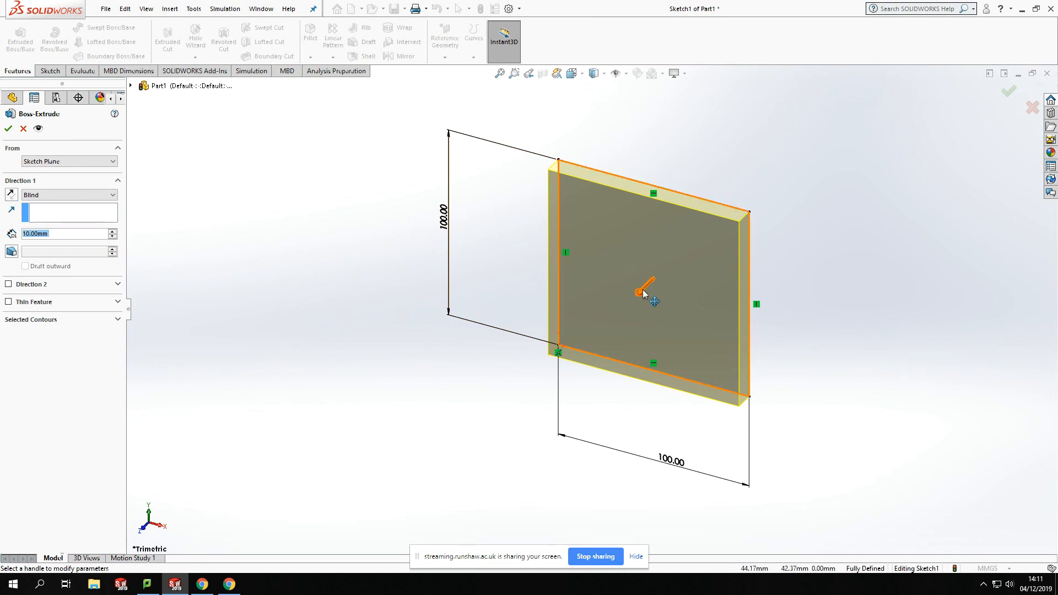
left_click_drag(641, 291, 502, 402)
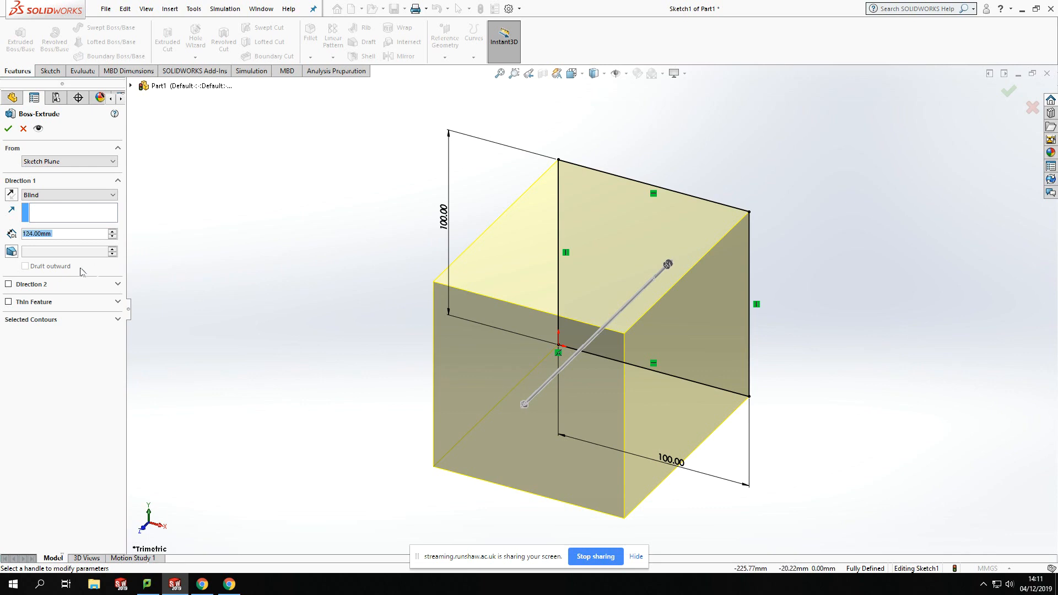
left_click_drag(524, 405, 542, 388)
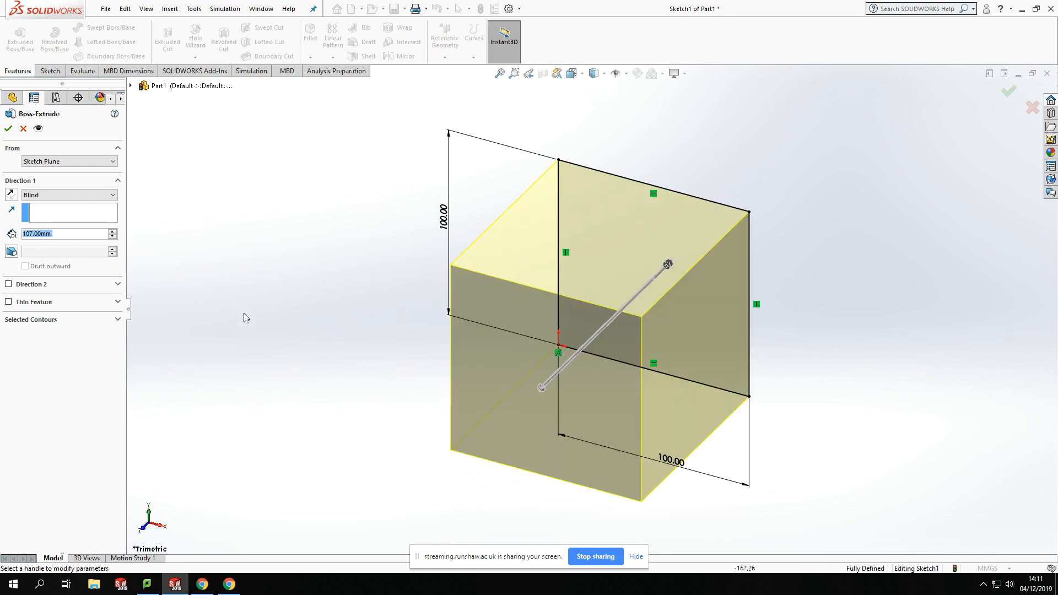
Set the extrusion depth to 100 mm and complete the solid cube.
left_click(58, 235)
left_click_drag(57, 235, 4, 236)
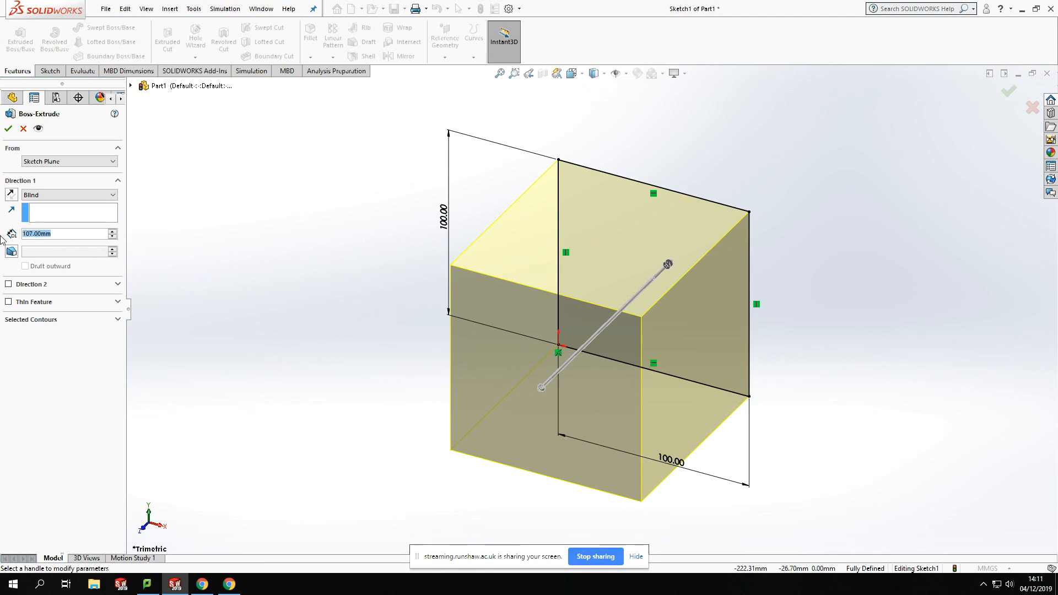
type("11")
key("BackSpace")
type("00")
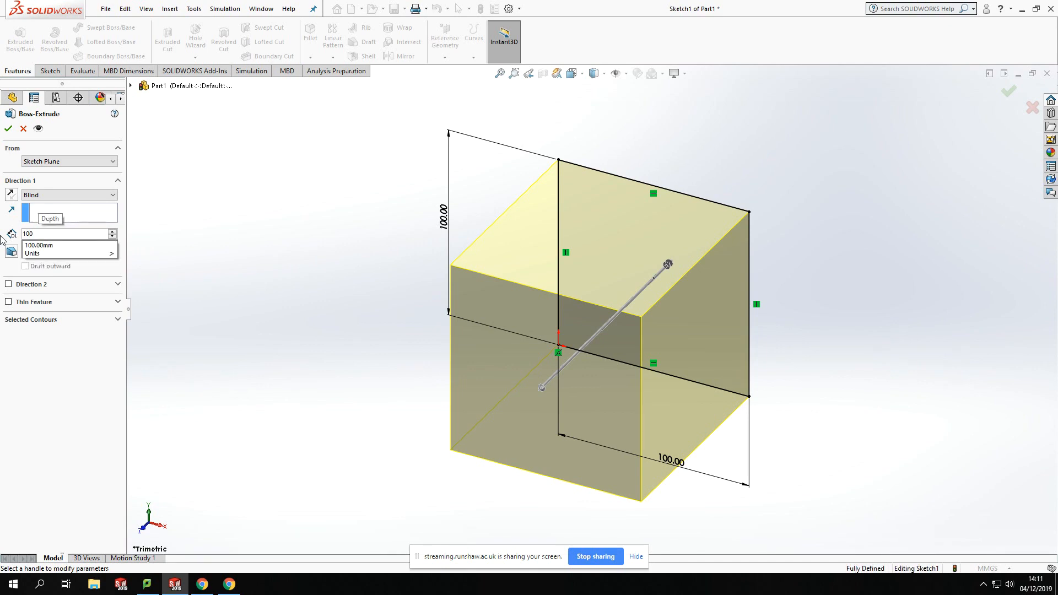
key("Return")
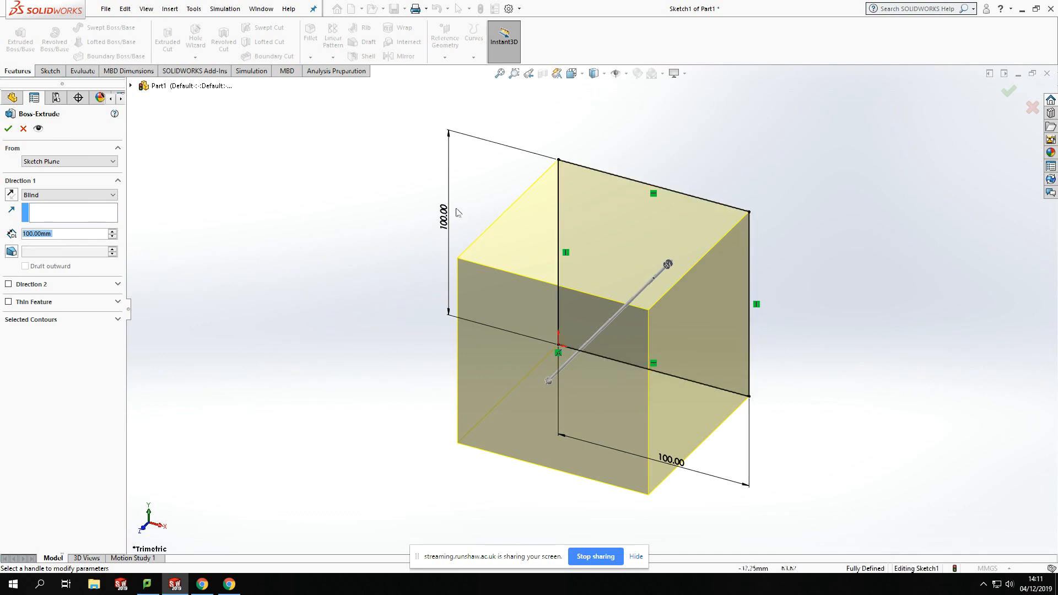
left_click(8, 130)
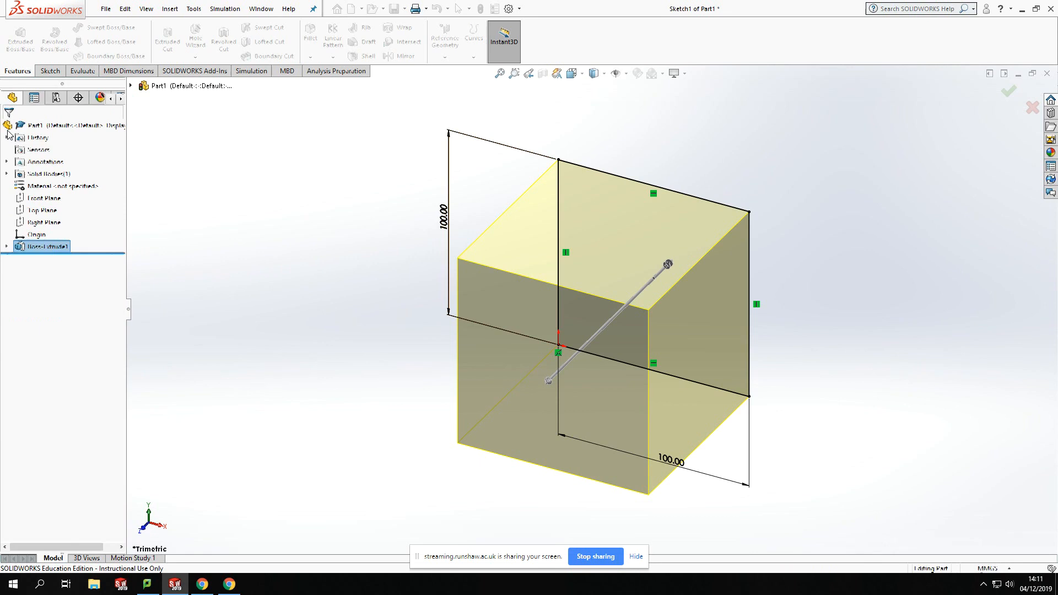
left_click(788, 332)
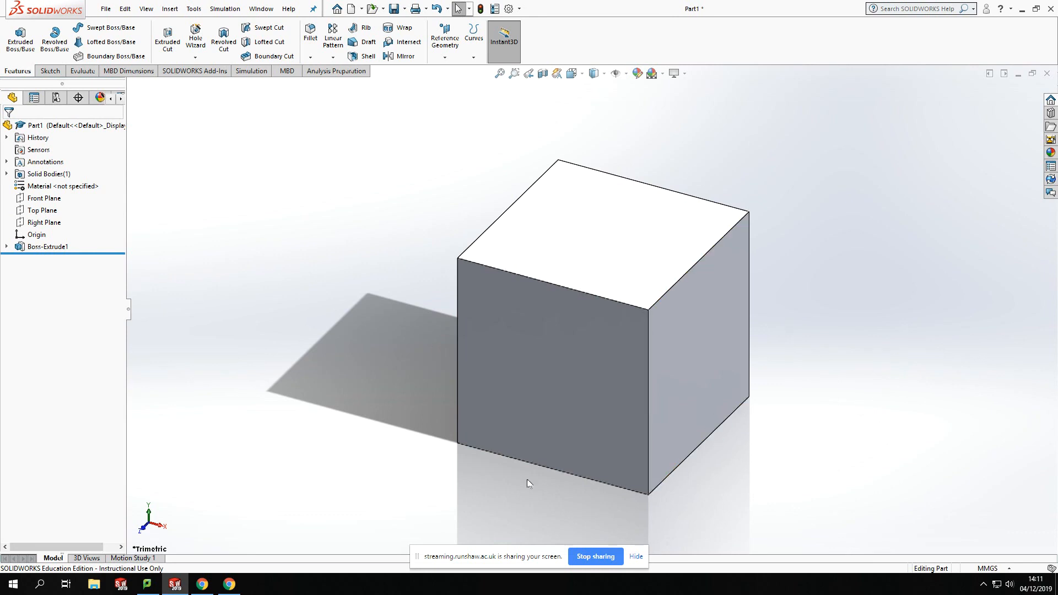
Examine the cube from another angle and at several zoom levels, checking one of its side faces.
middle_click_drag(412, 445, 529, 365)
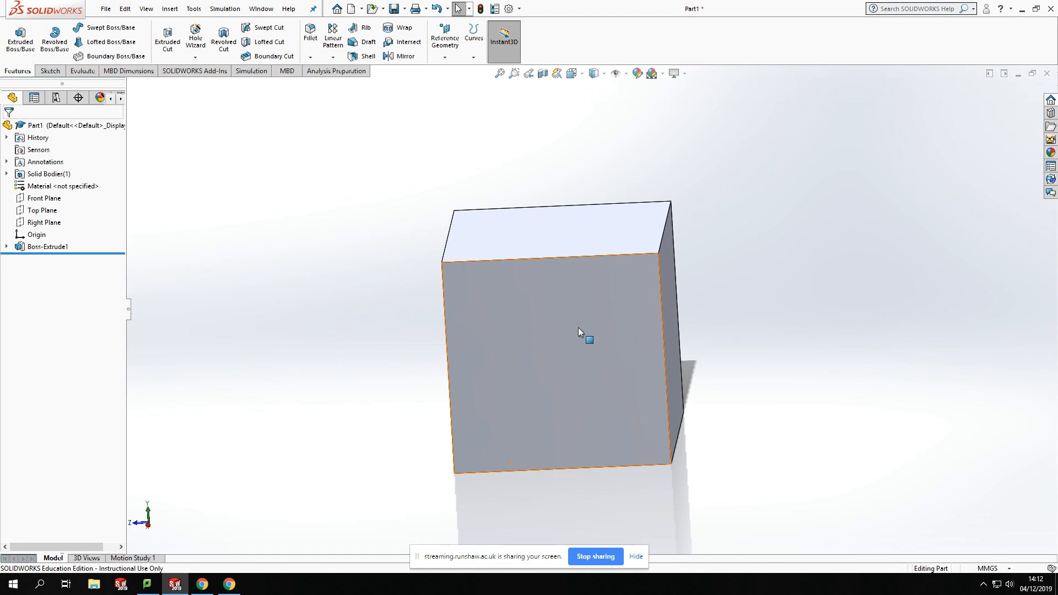
scroll(581, 329, "up", 2)
scroll(584, 304, "down", 4)
scroll(611, 367, "up", 2)
scroll(611, 367, "up", 1)
scroll(617, 349, "down", 3)
scroll(618, 348, "up", 3)
scroll(616, 346, "down", 3)
scroll(607, 331, "up", 3)
left_click(564, 267)
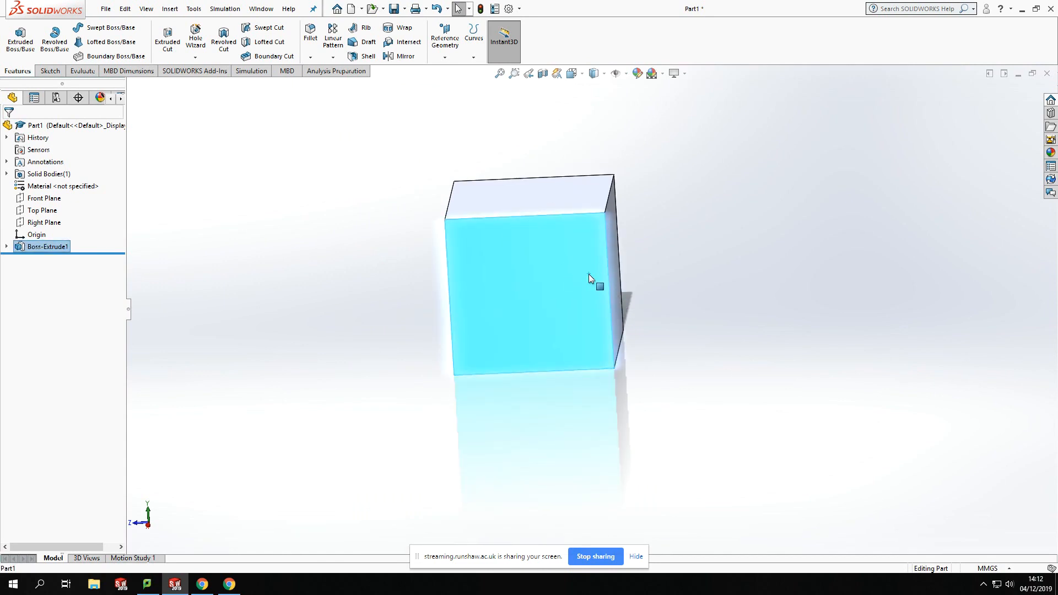
right_click(589, 274)
left_click(660, 177)
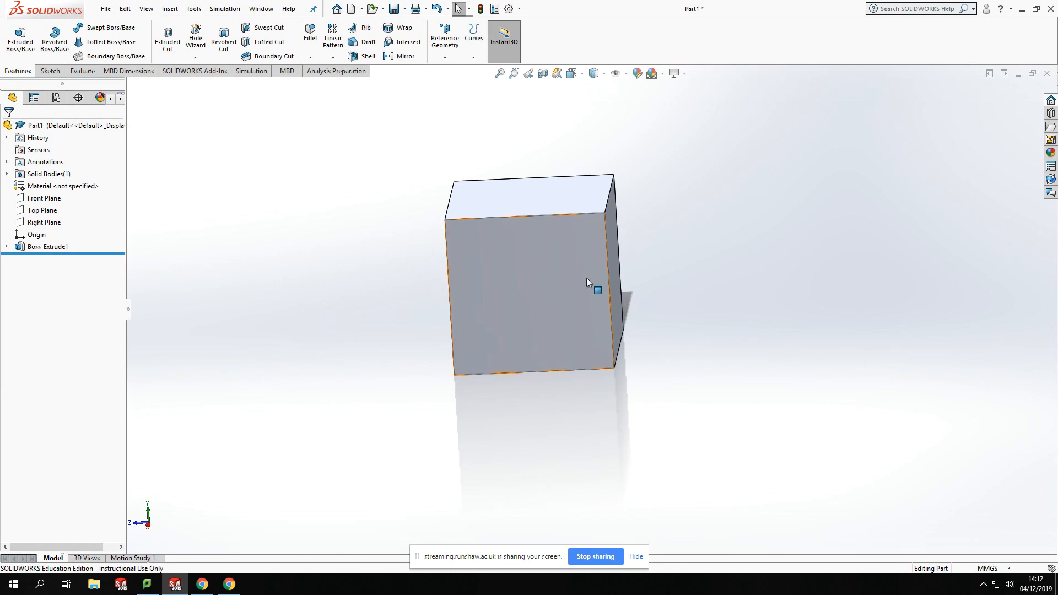
scroll(544, 280, "down", 1)
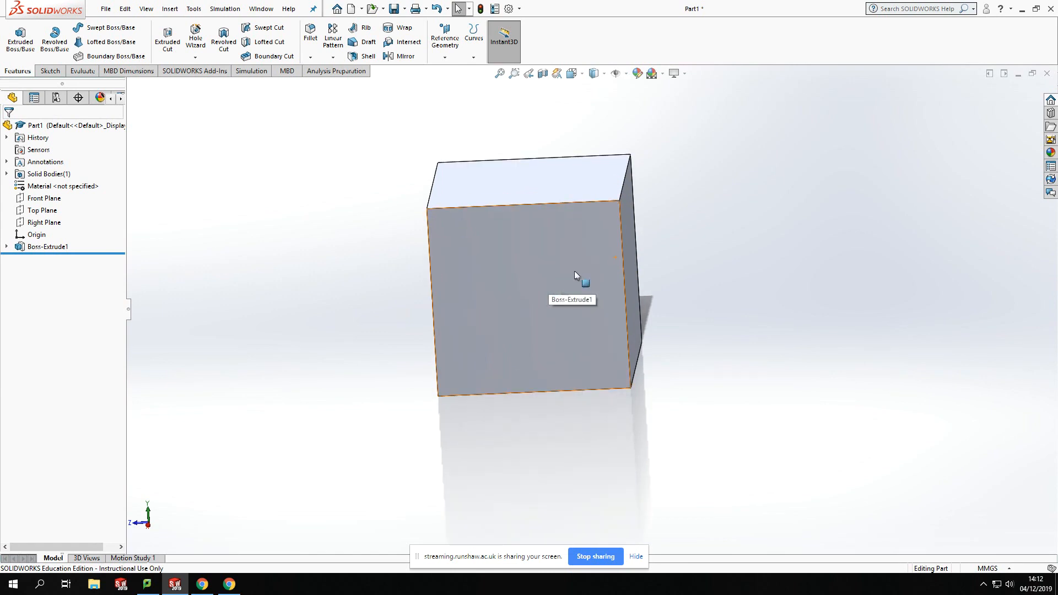
View the cube from the standard Top and Bottom orientations and display the View Selector around it.
key("space")
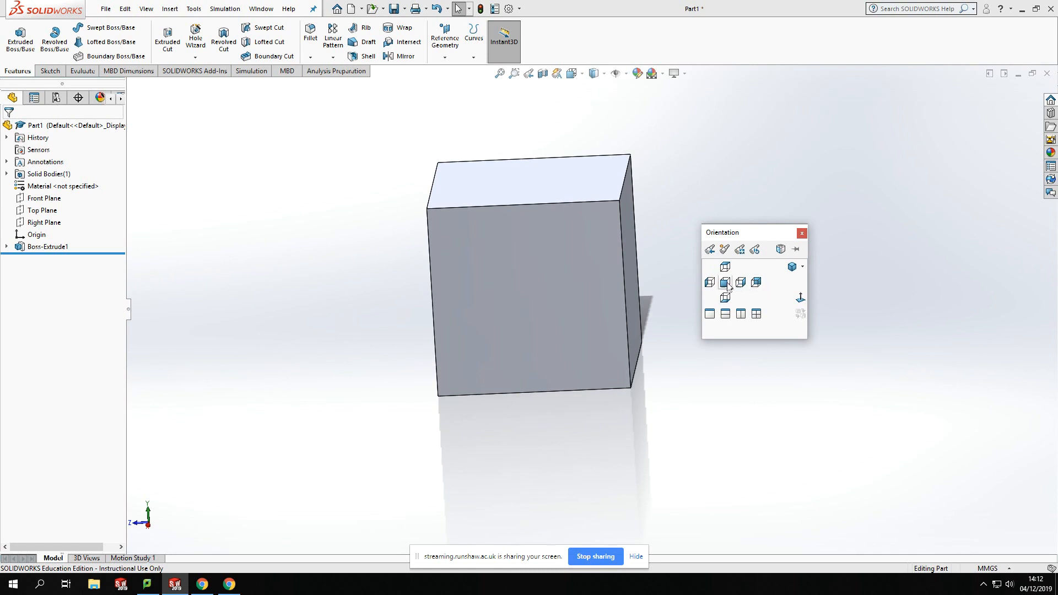
left_click(725, 267)
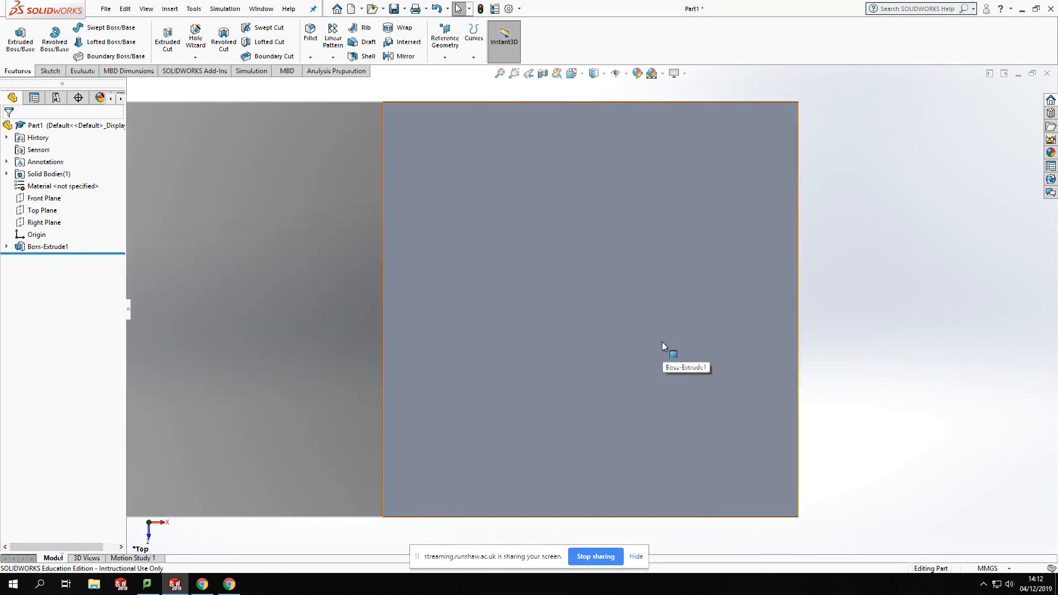
key("space")
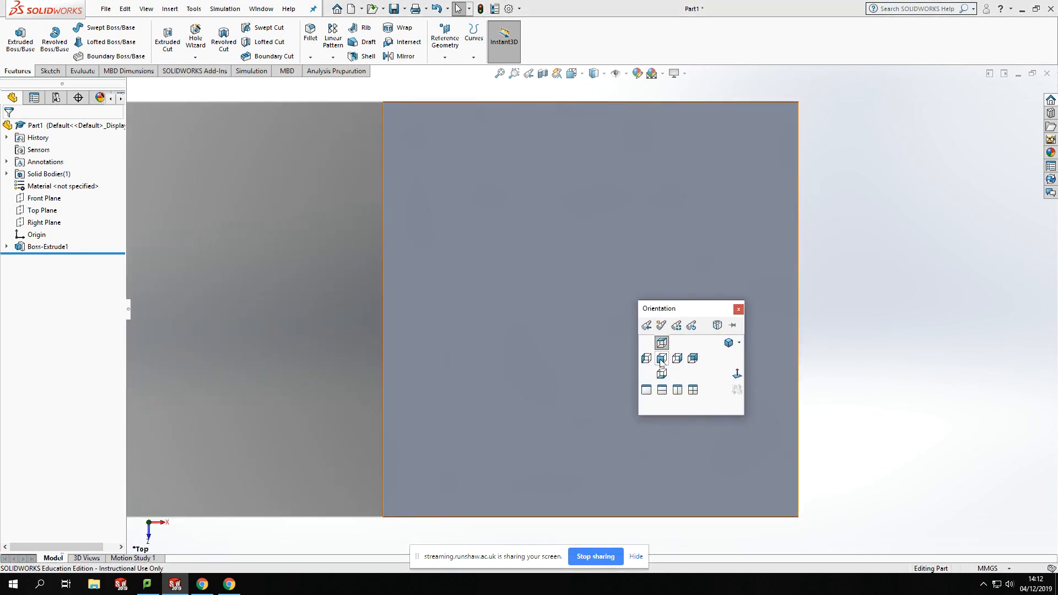
left_click(662, 375)
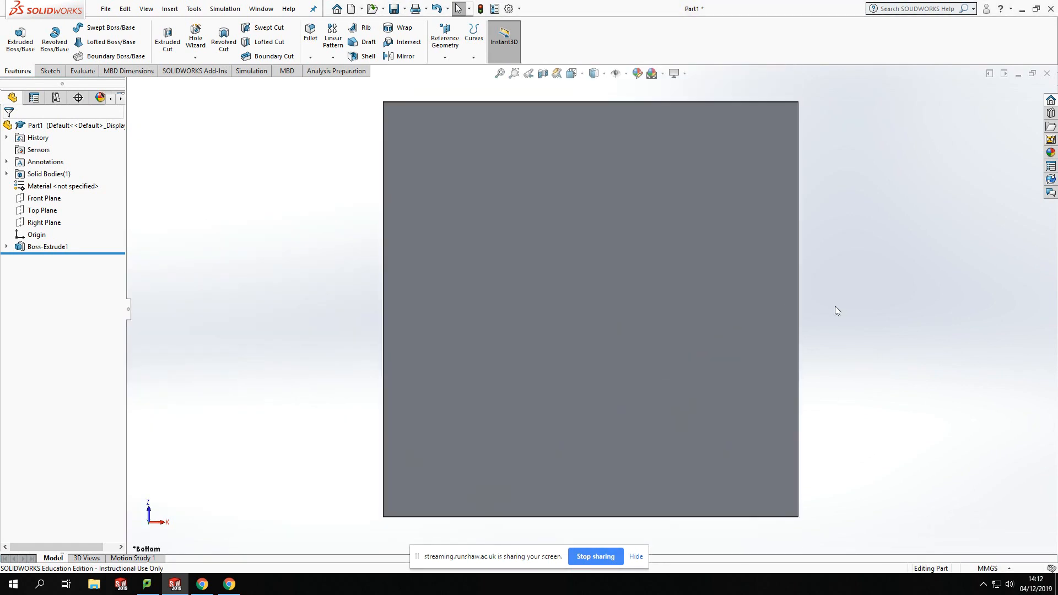
key("space")
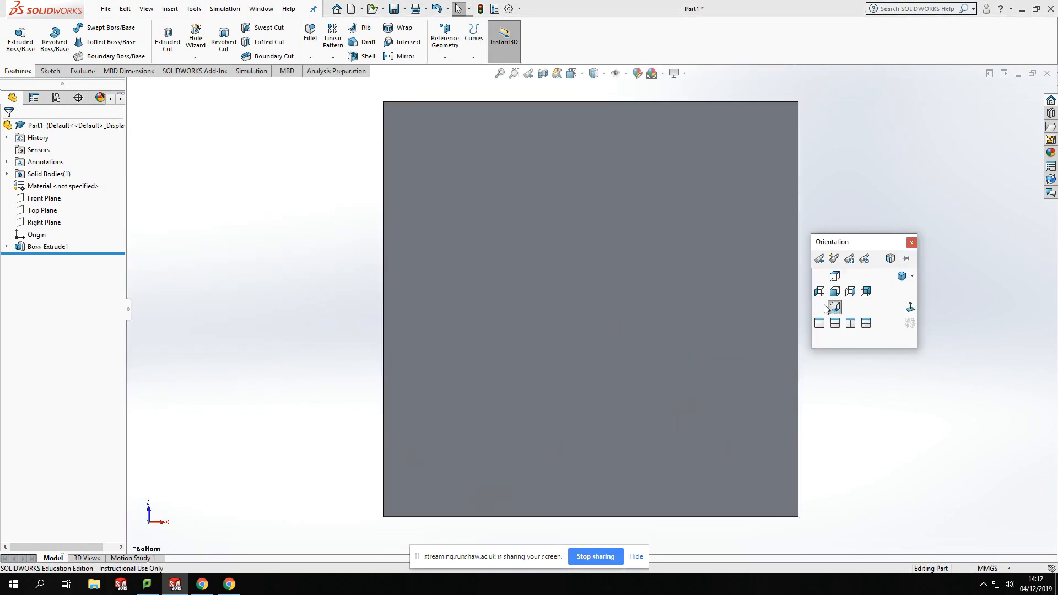
left_click(891, 259)
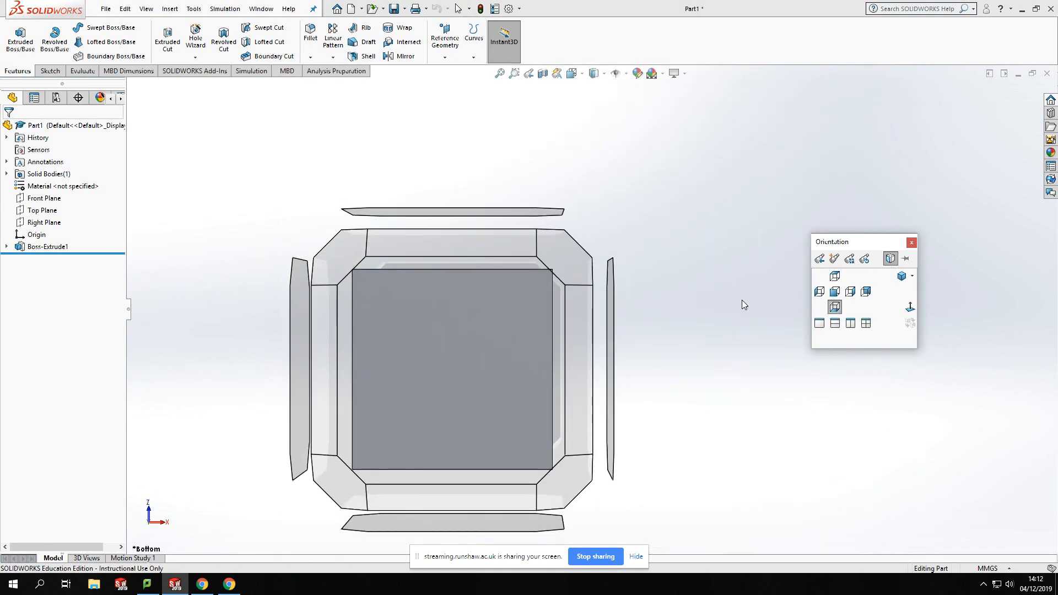
left_click(912, 243)
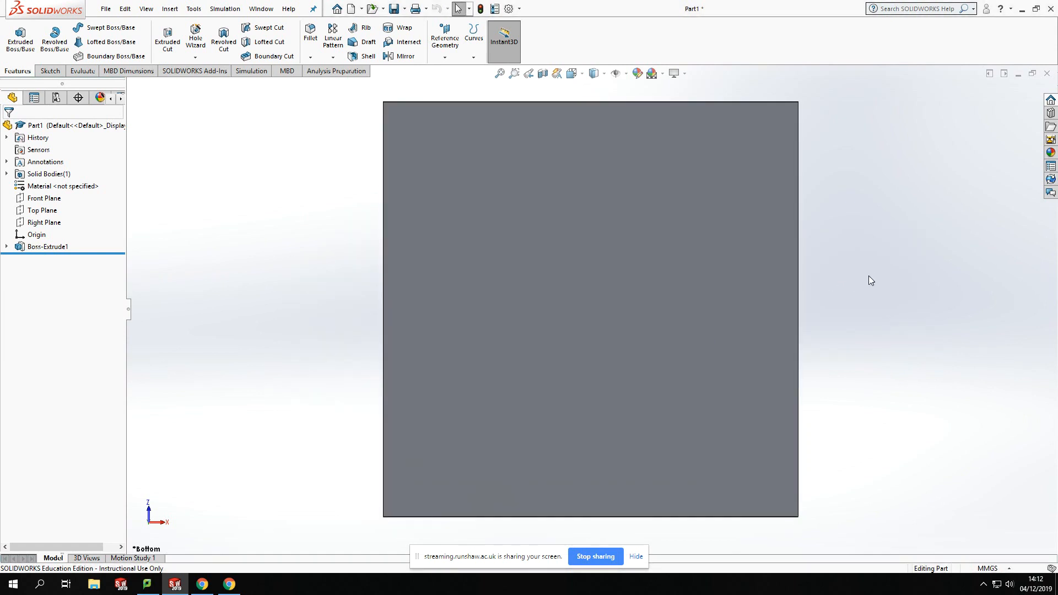
Bring back the View Selector, try one of its planes, and look at the cube at a slight tilt.
key("space")
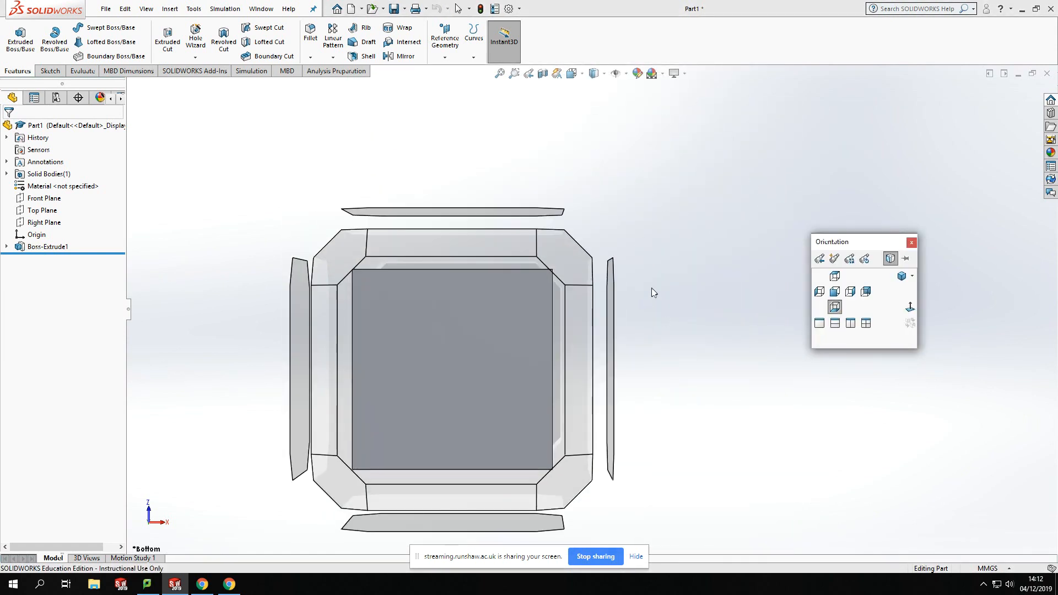
middle_click_drag(648, 259, 637, 308)
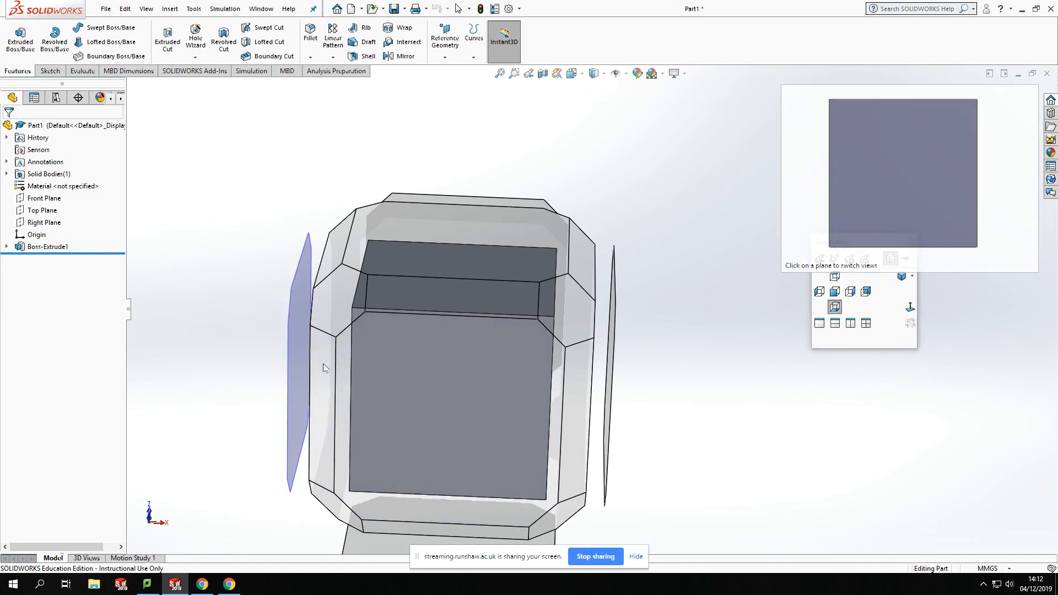
left_click(325, 368)
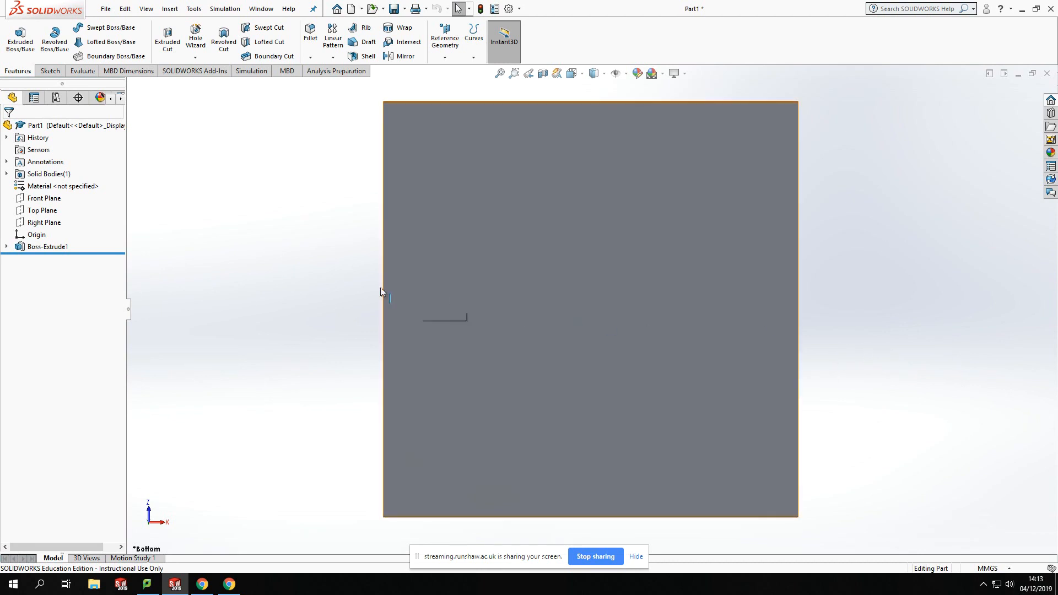
mouse_move(822, 335)
middle_mouse_down()
mouse_move(808, 340)
mouse_move(818, 345)
middle_mouse_up()
key("Escape")
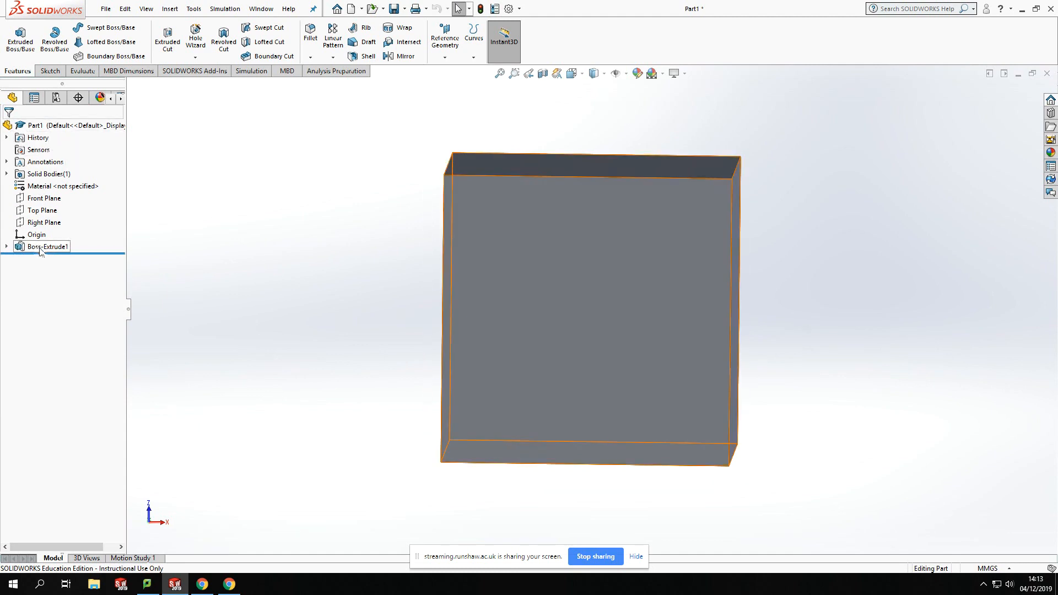
Find Sketch1 beneath the extrusion in the feature tree and open it for editing to inspect the base square.
left_click(6, 247)
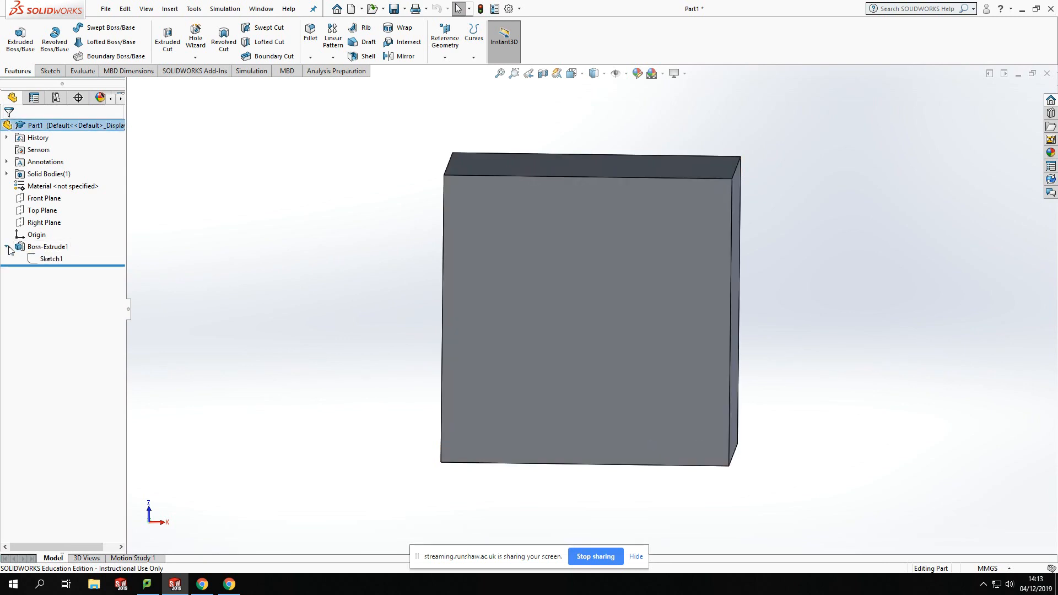
left_click(53, 260)
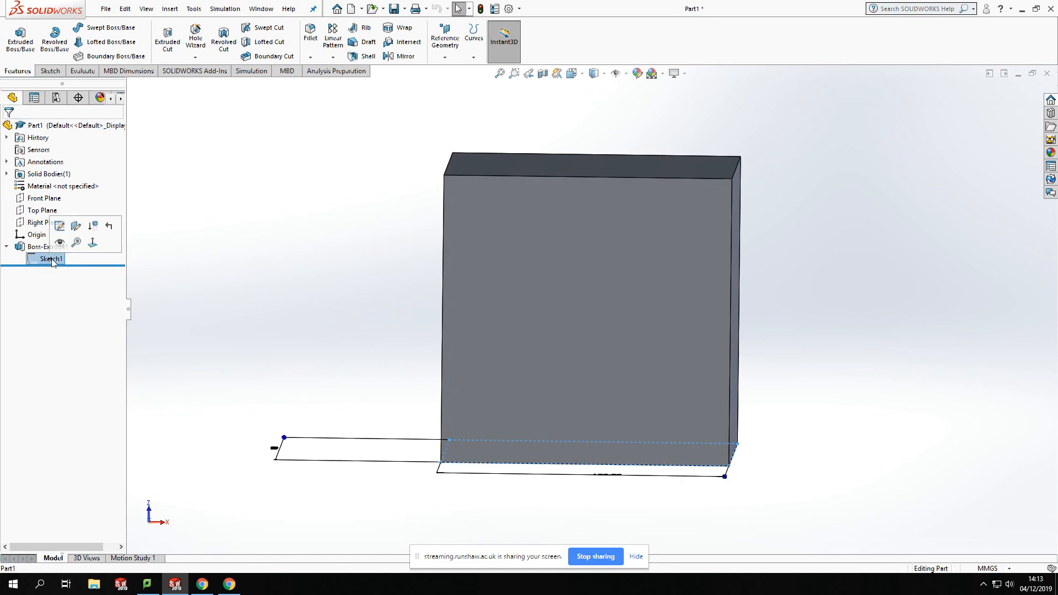
mouse_move(371, 347)
middle_mouse_down()
mouse_move(395, 342)
mouse_move(423, 306)
mouse_move(405, 370)
middle_mouse_up()
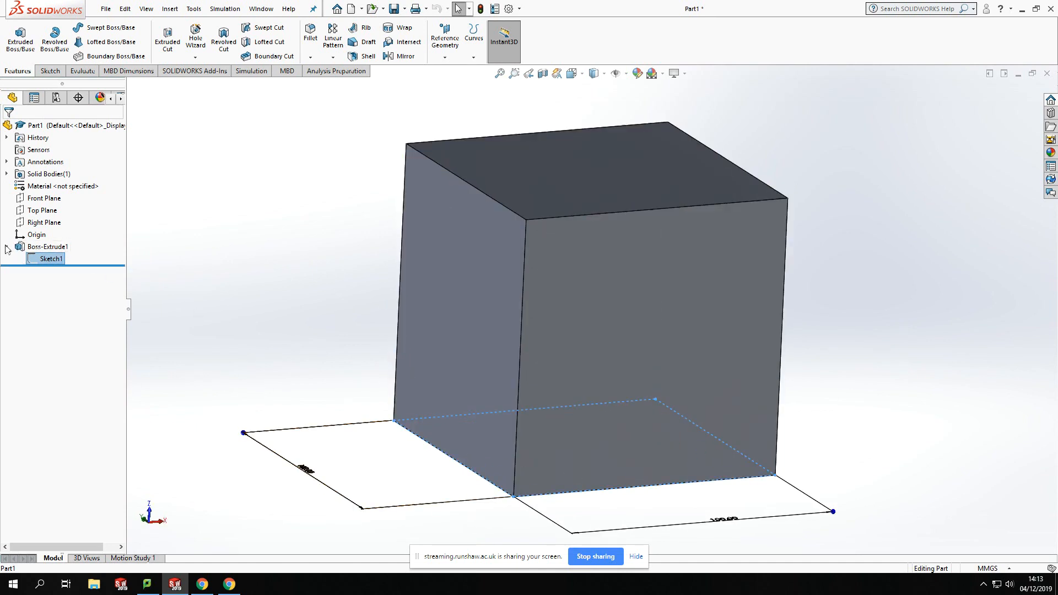
right_click(47, 260)
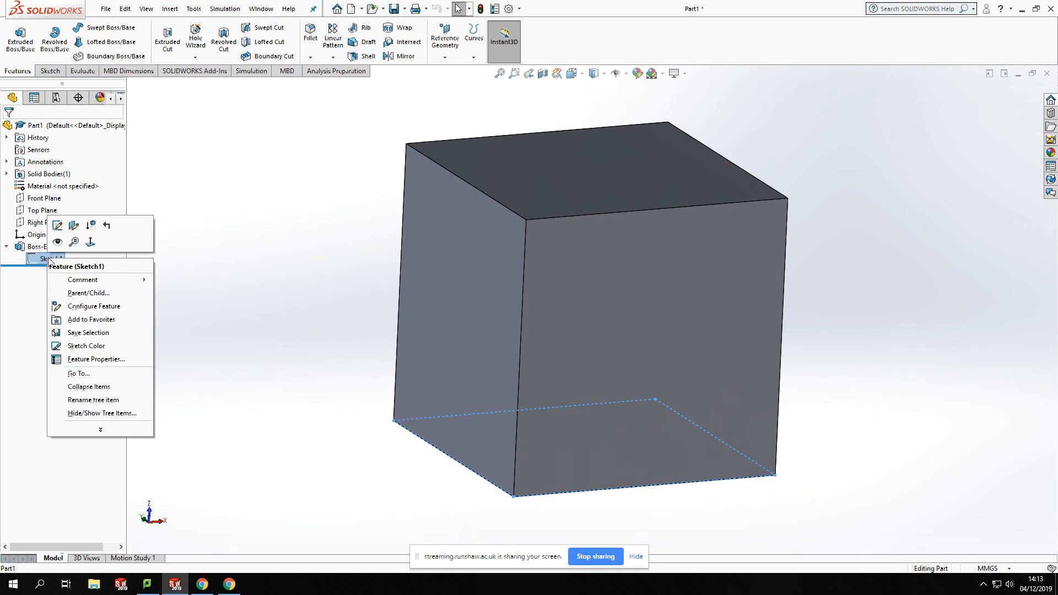
left_click(57, 225)
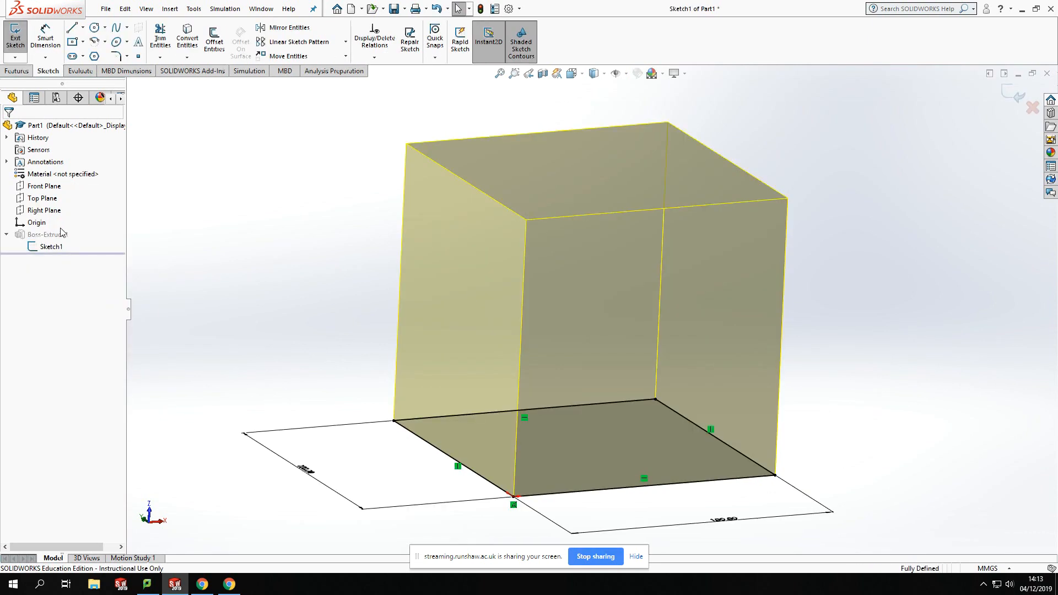
middle_click_drag(610, 393, 629, 415)
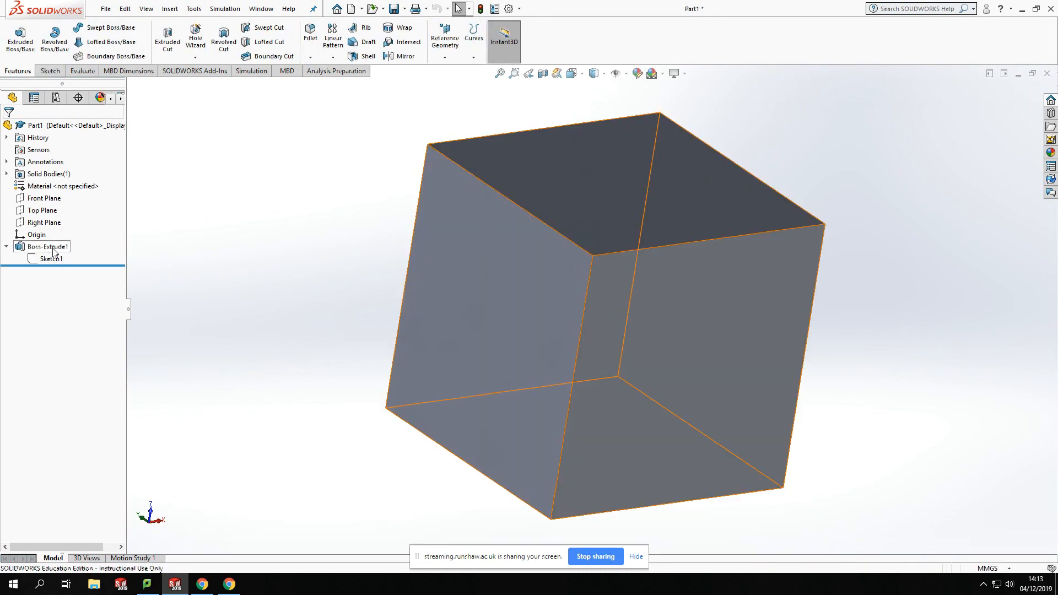
Open the Boss-Extrude1 feature definition to review its settings, accept it, and examine the cube from another angle.
right_click(47, 246)
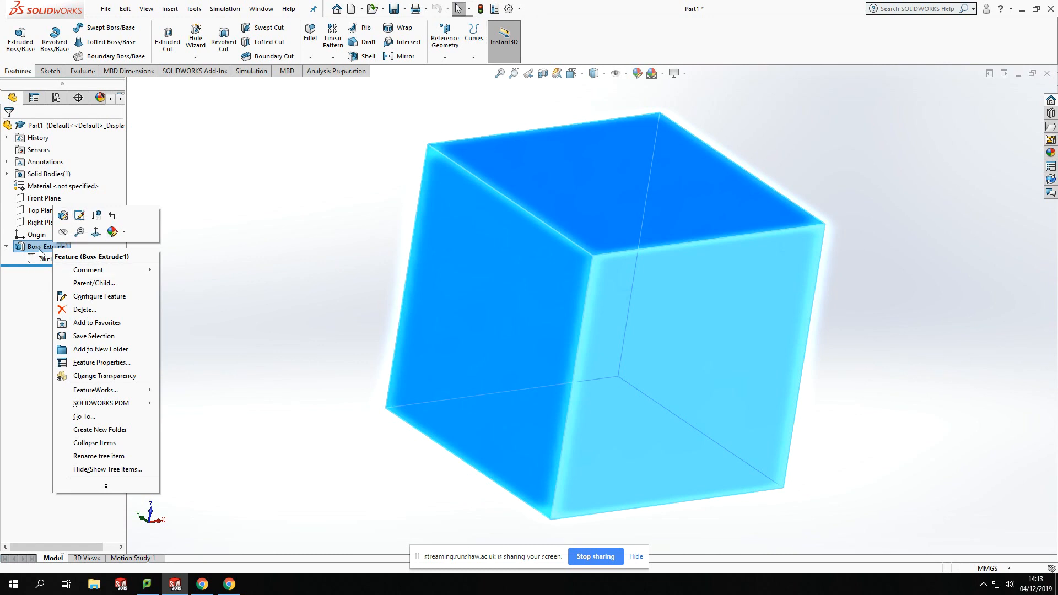
left_click(64, 216)
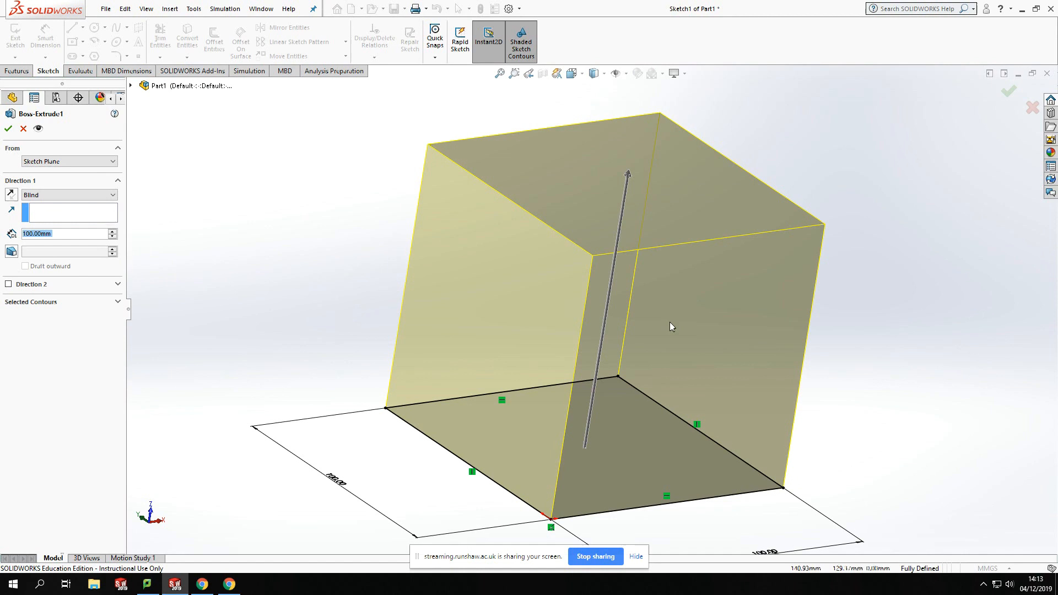
left_click(8, 128)
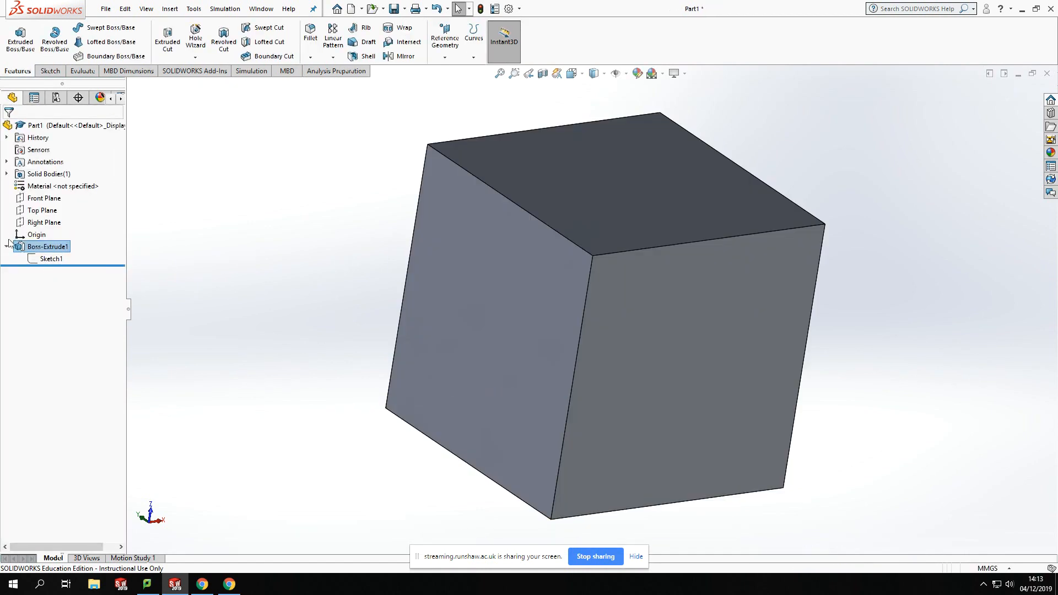
left_click(7, 247)
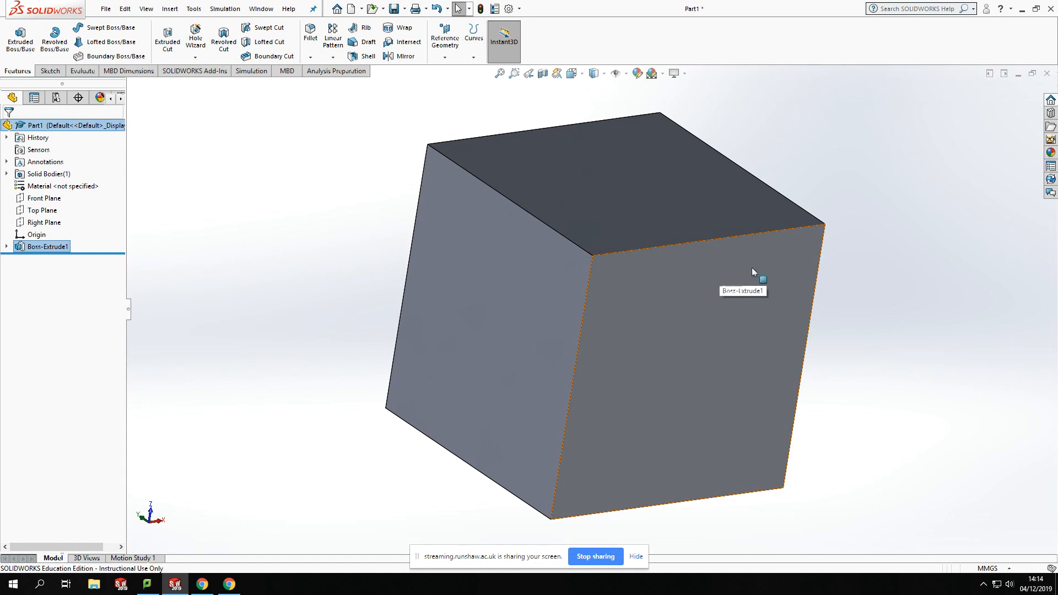
middle_click_drag(860, 194, 782, 345)
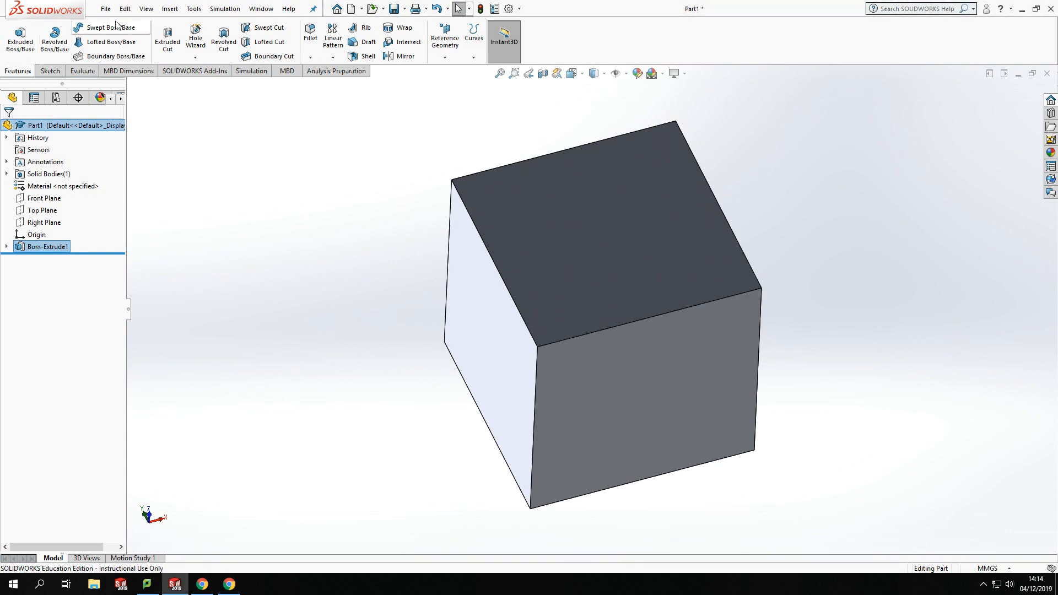
middle_click_drag(718, 267, 735, 309)
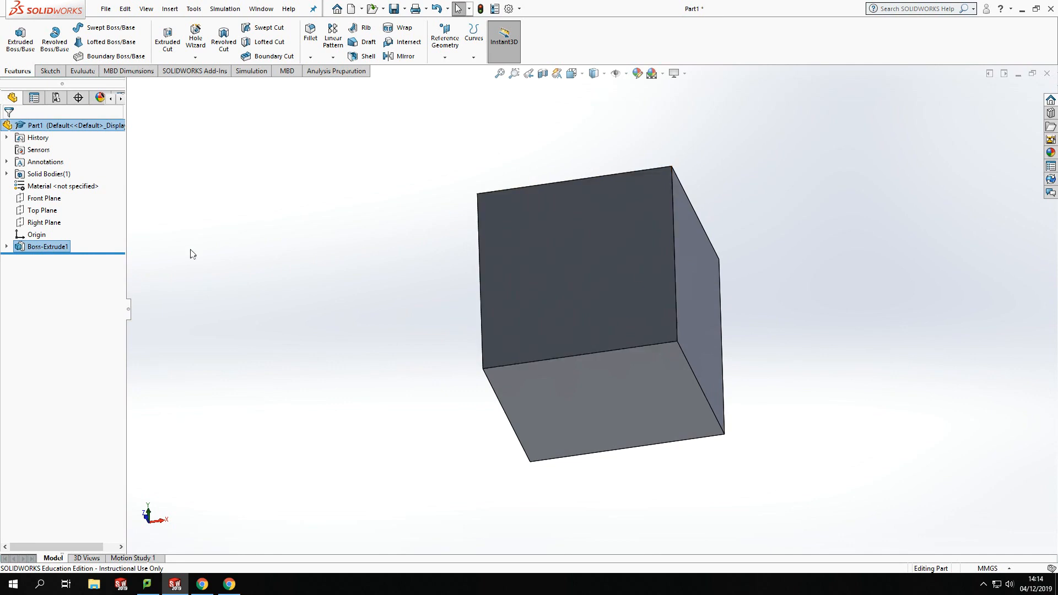
middle_click_drag(586, 283, 617, 254)
scroll(793, 293, "up", 1)
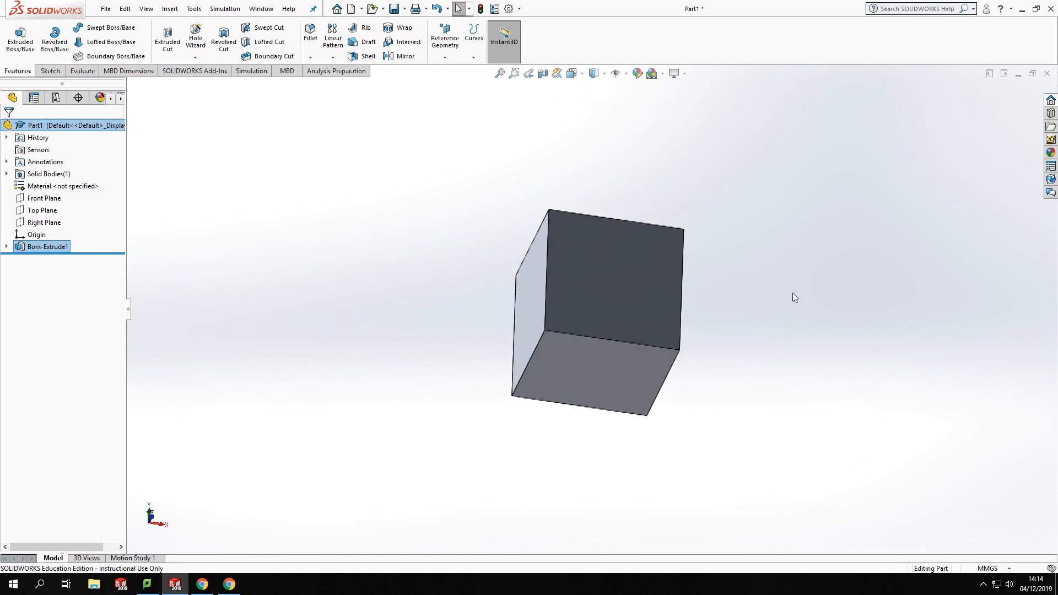
scroll(752, 286, "down", 1)
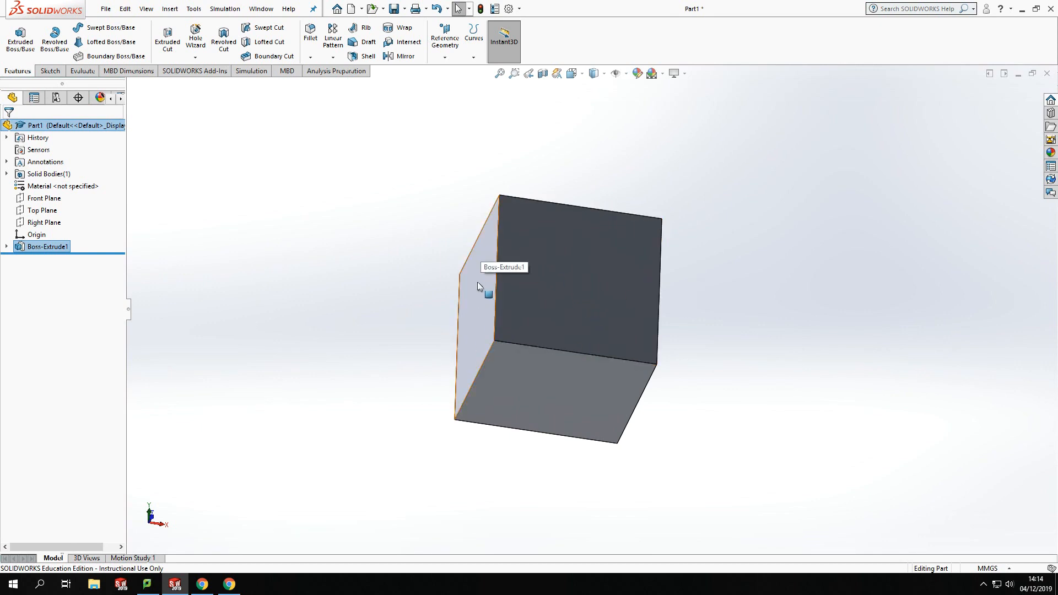
Start a new sketch on the front face of the cube.
middle_click_drag(650, 243, 696, 394)
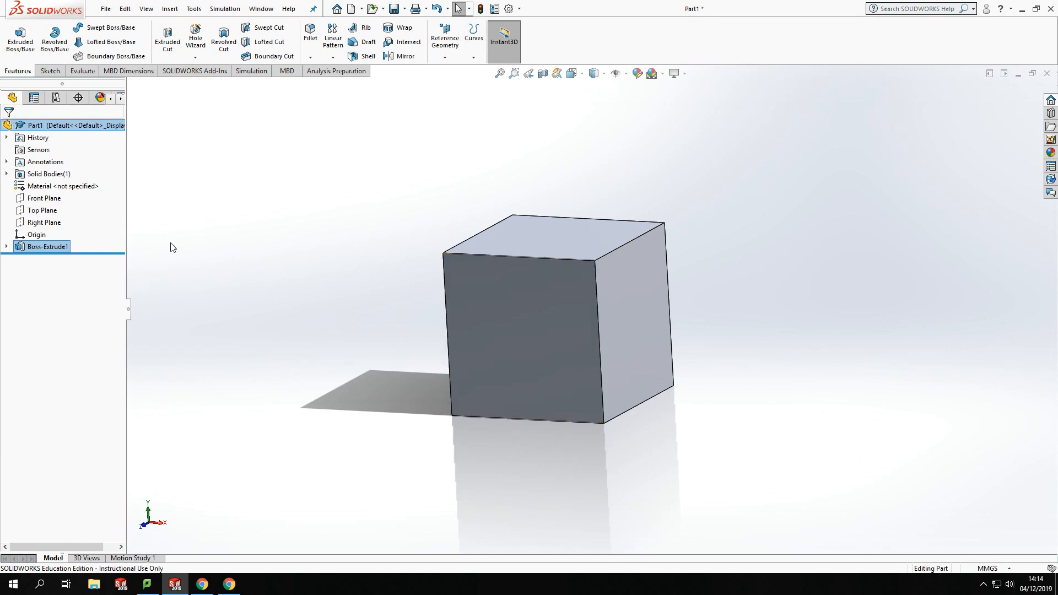
left_click(574, 322)
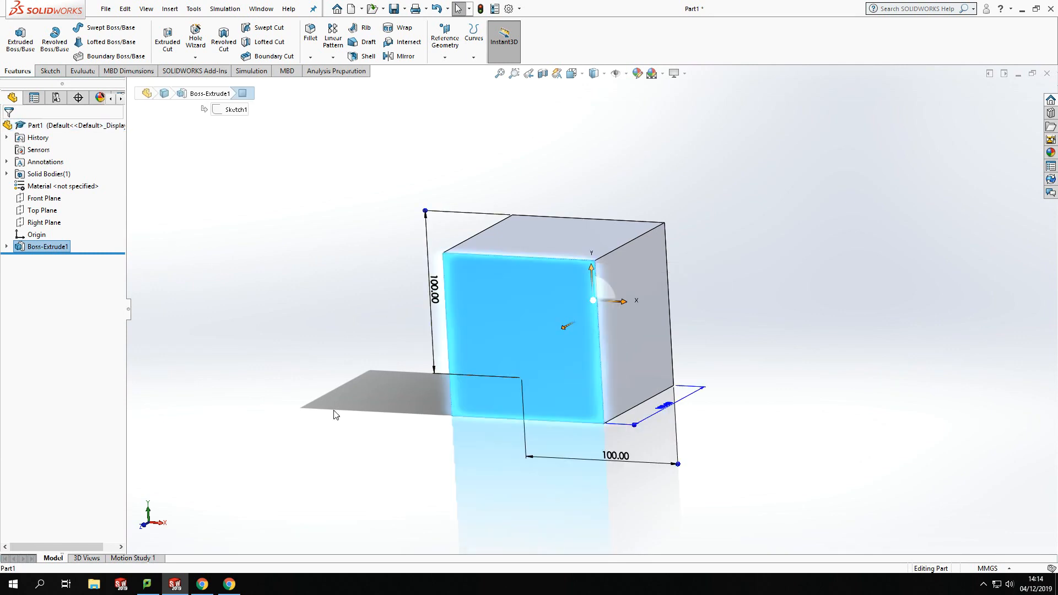
middle_click_drag(302, 386, 364, 366)
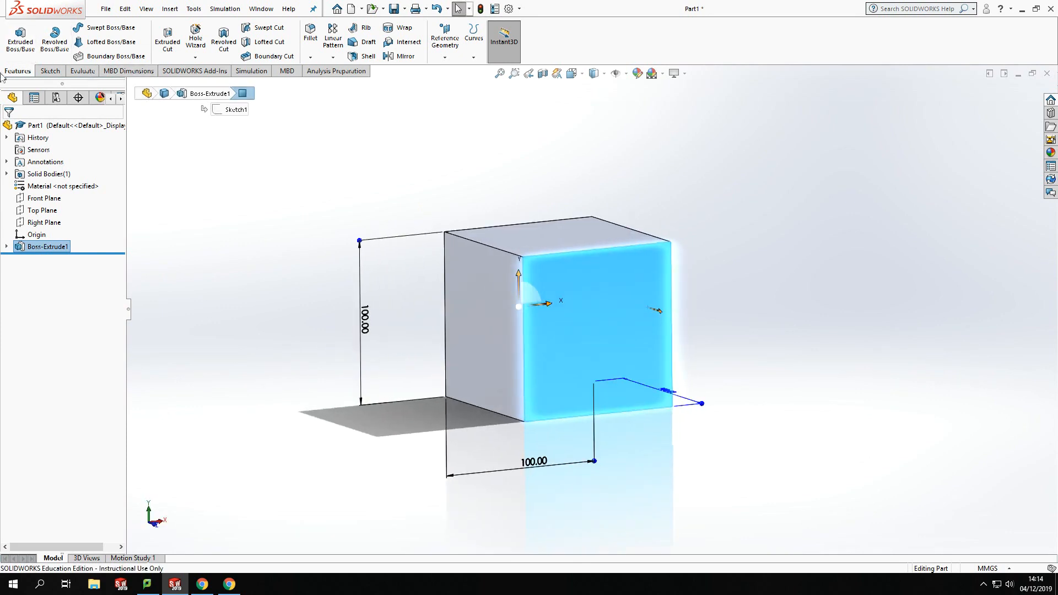
left_click(47, 70)
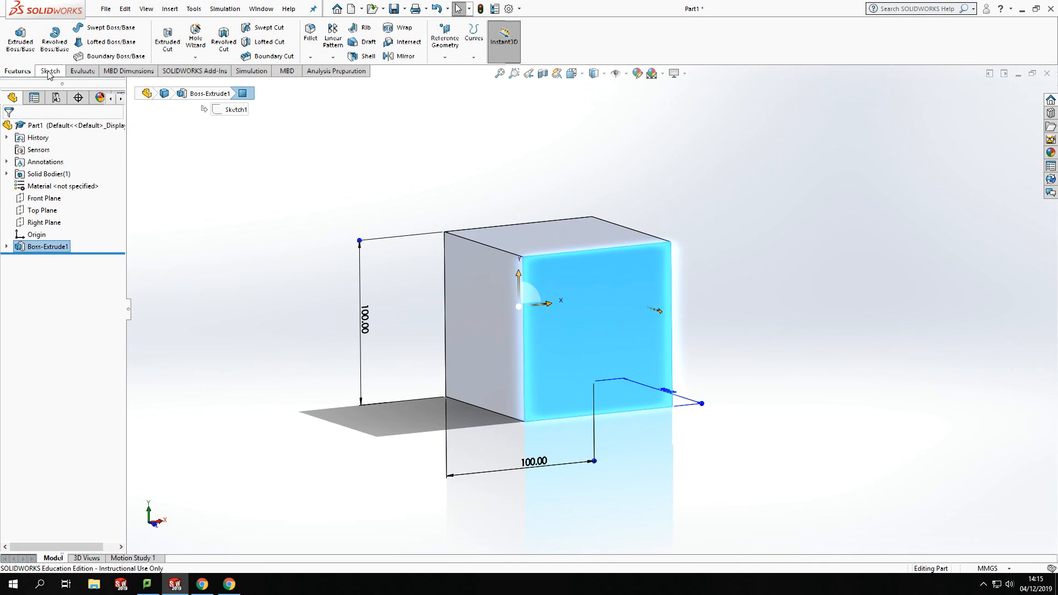
left_click(16, 31)
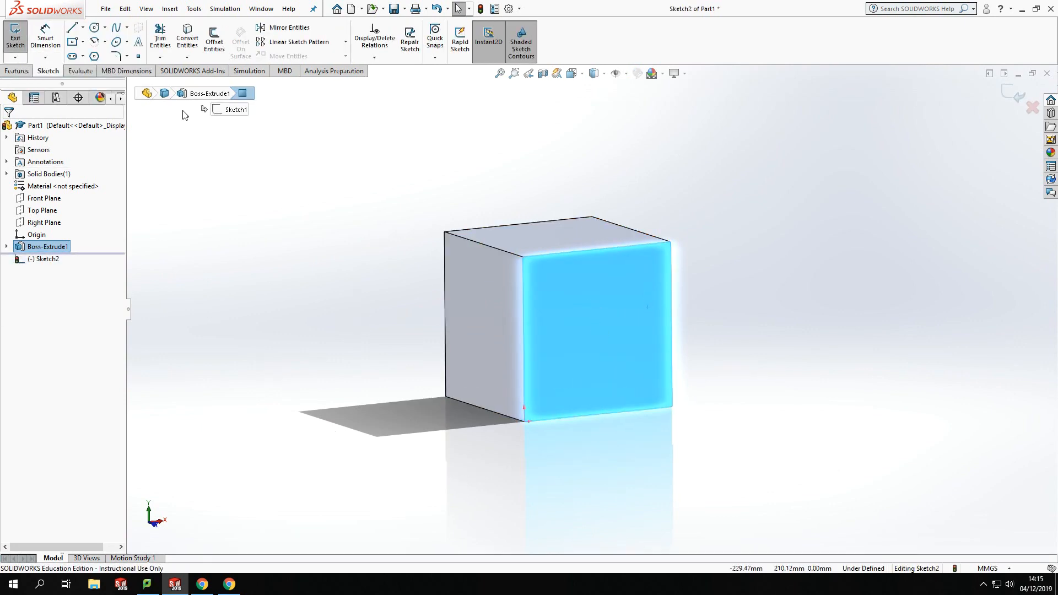
Sketch a circle of about 22 mm radius near the middle of the cube's front face.
left_click(95, 28)
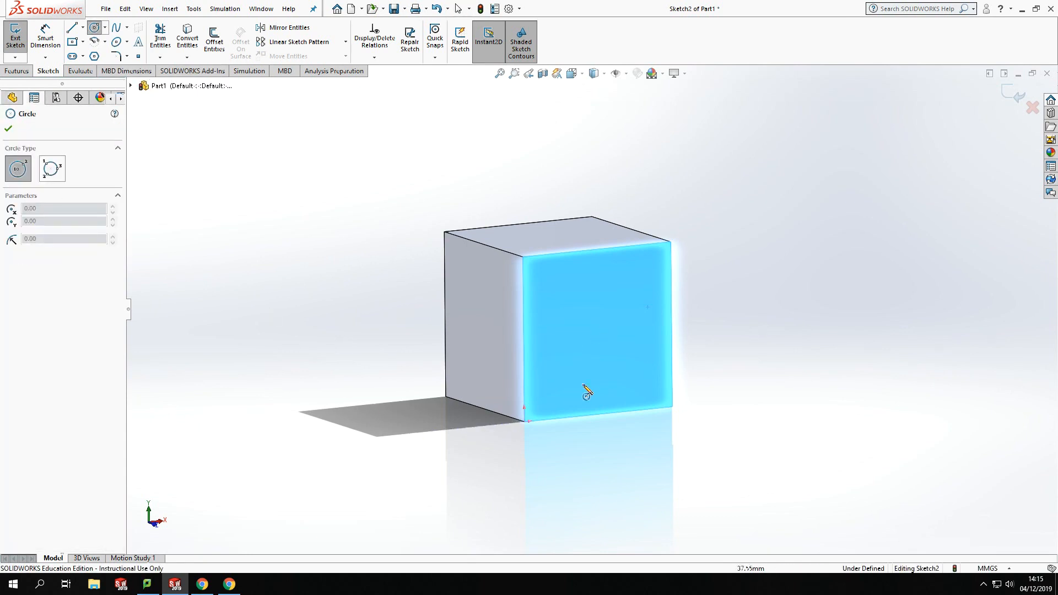
left_click(596, 328)
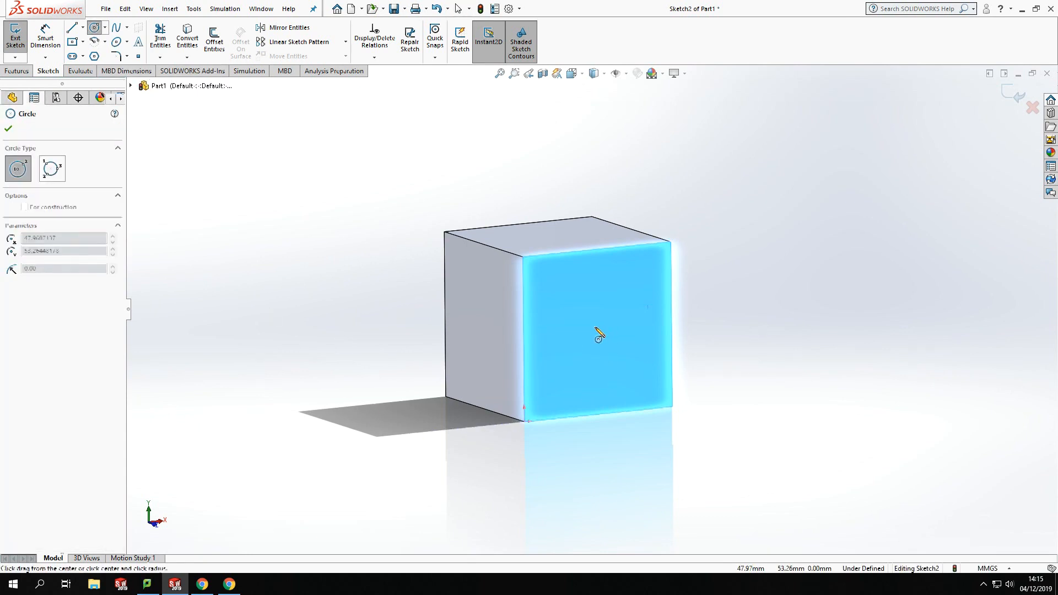
left_click(623, 349)
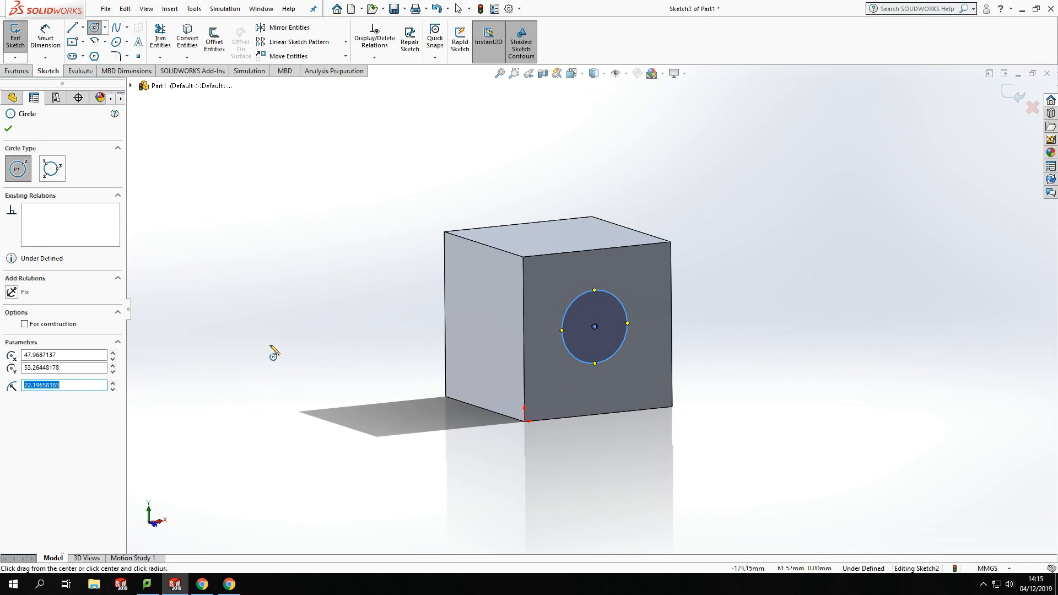
key("Escape")
scroll(592, 335, "down", 3)
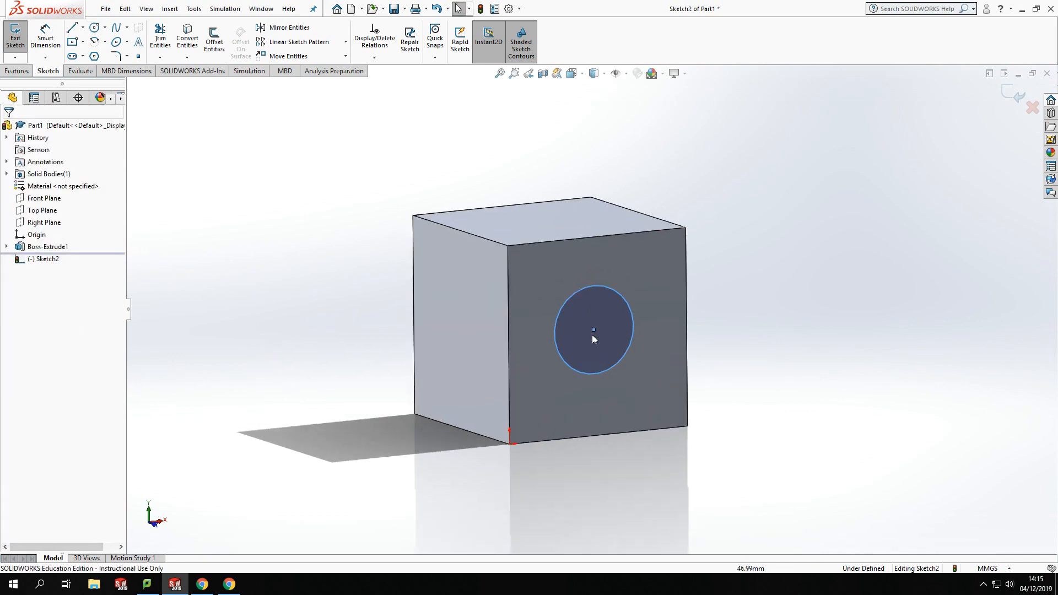
Dimension the circle's centre 50 mm from the left vertical edge of the front face.
middle_click_drag(620, 406, 513, 353)
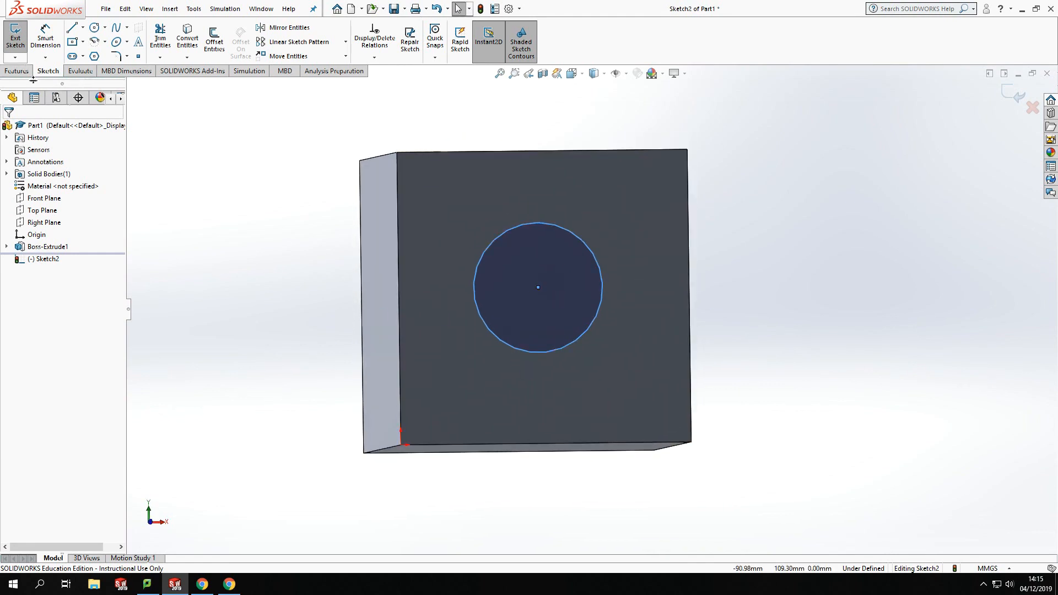
left_click(47, 36)
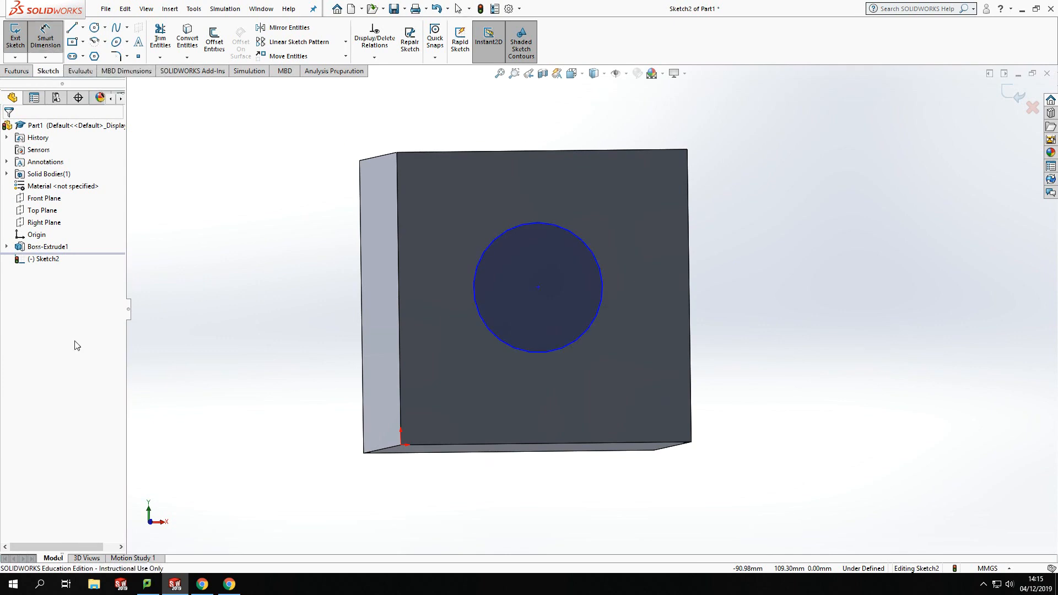
left_click(538, 287)
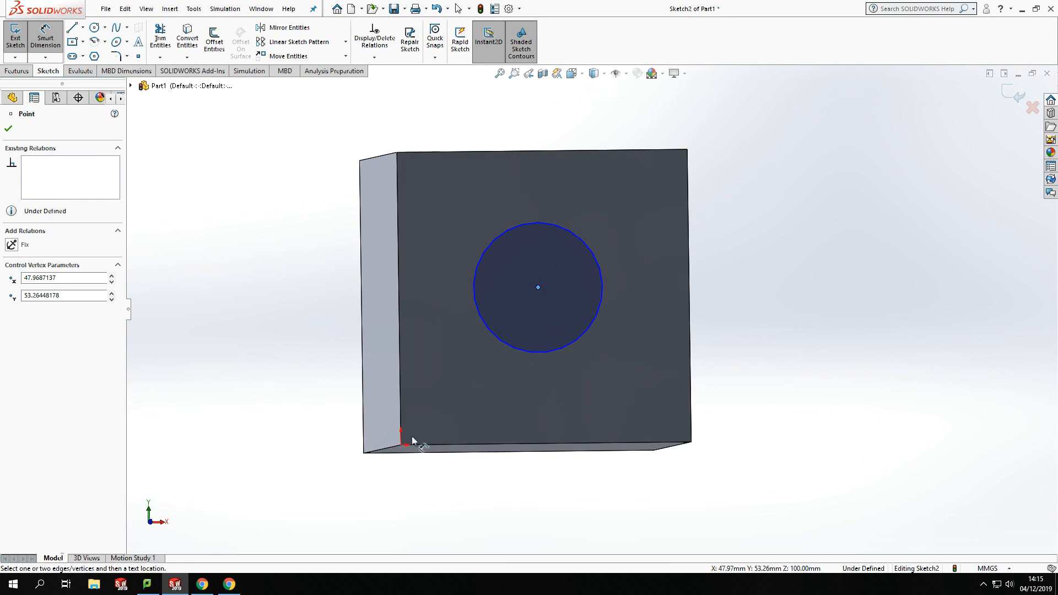
left_click(400, 322)
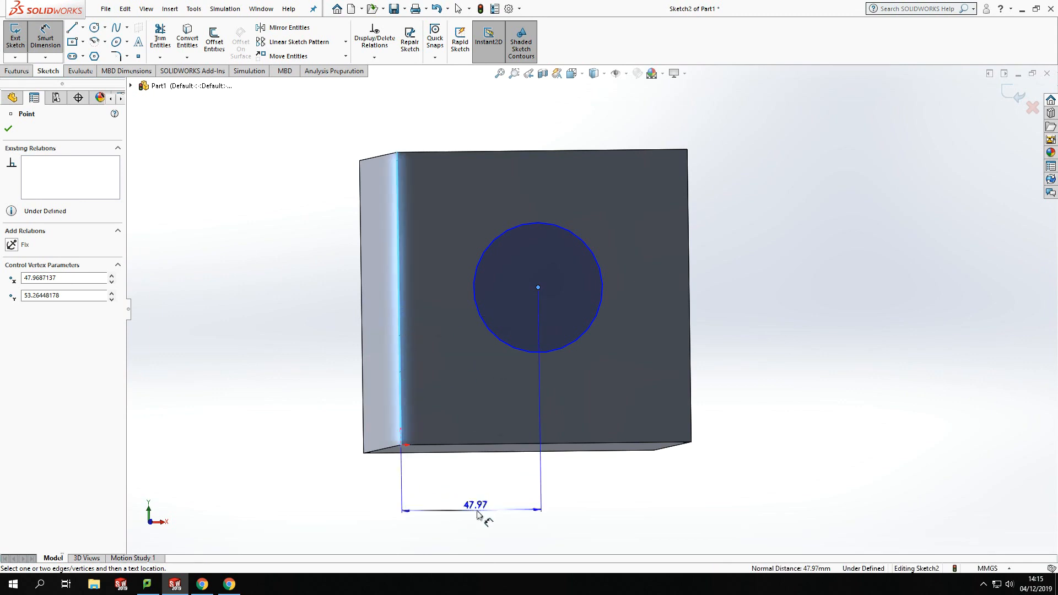
left_click(478, 516)
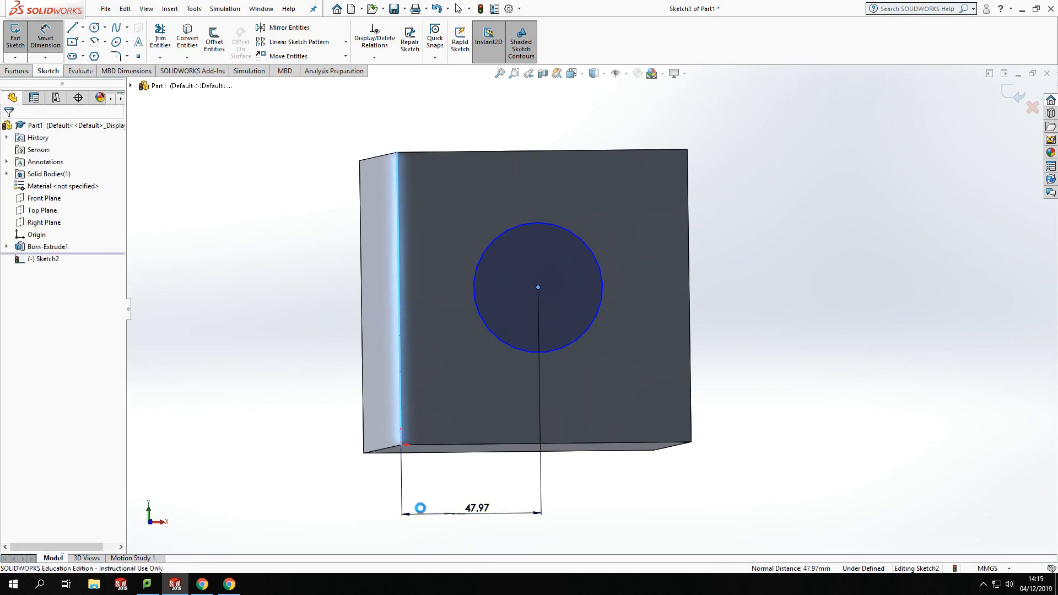
type("50")
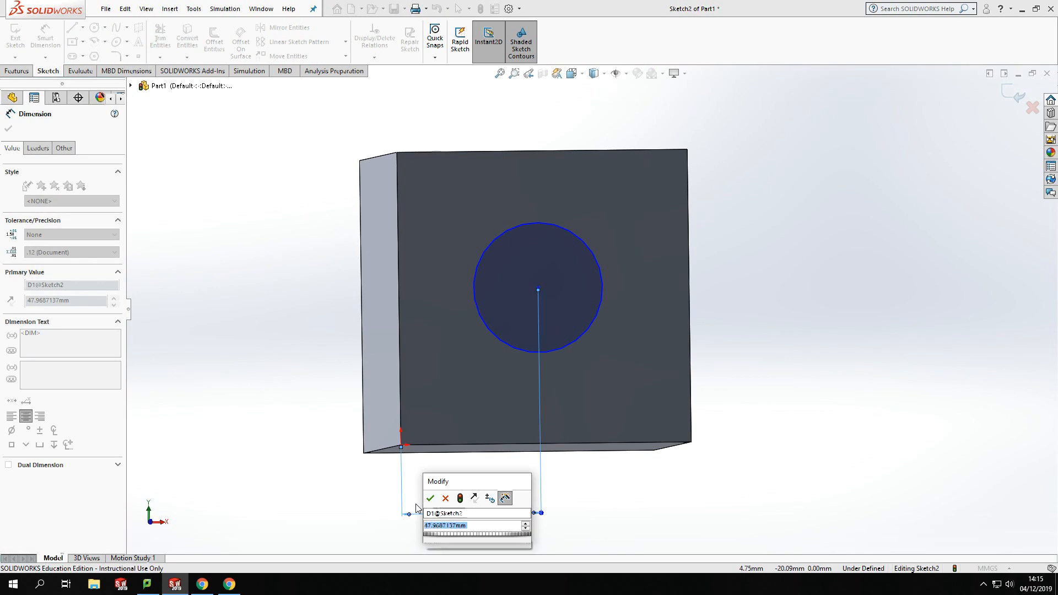
key("Return")
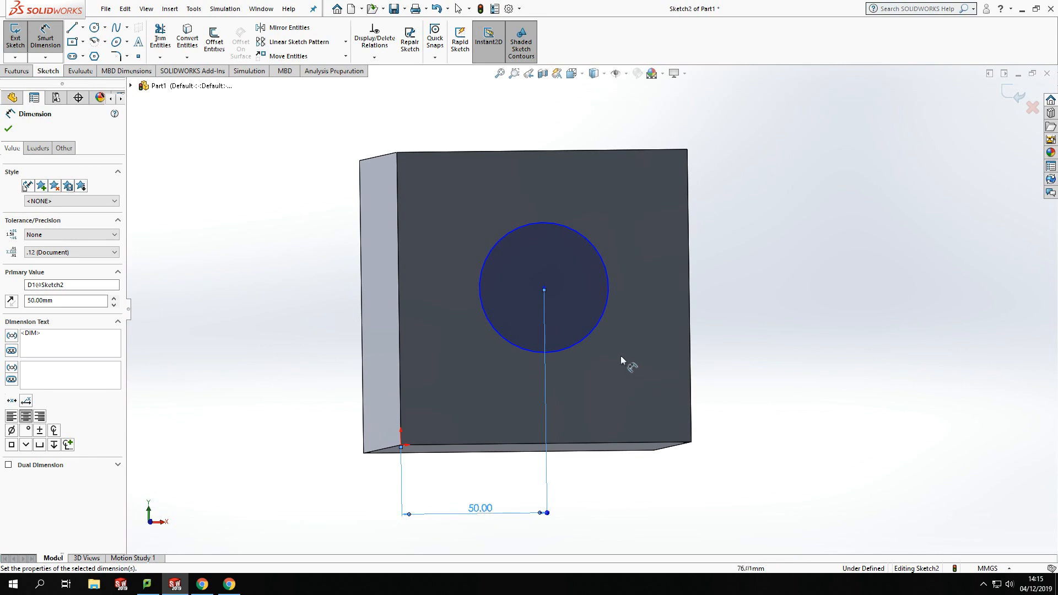
Dimension the circle's centre 50 mm above the bottom edge of the front face.
left_click(544, 288)
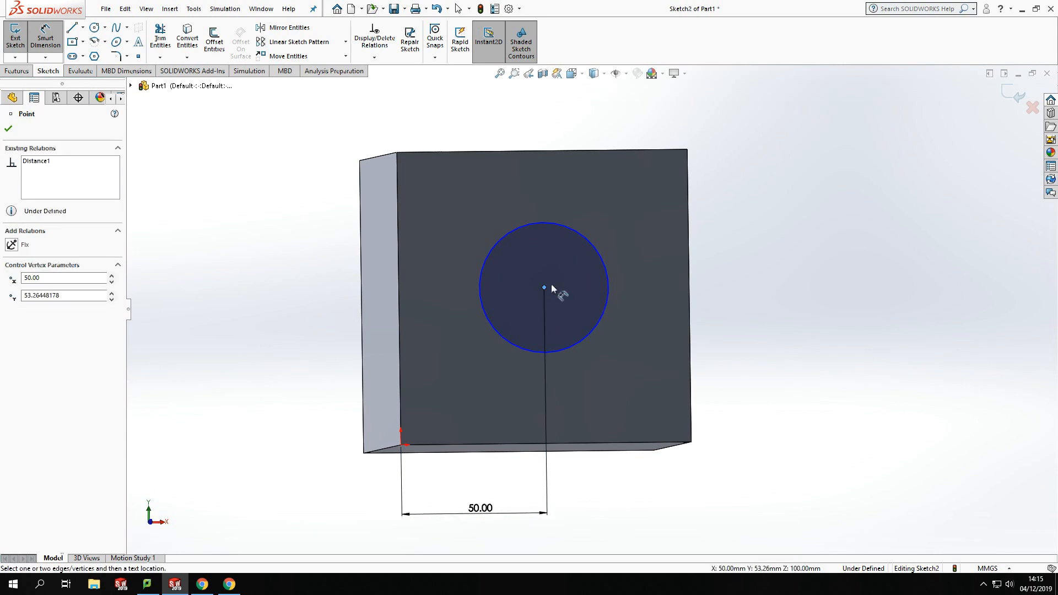
left_click(620, 441)
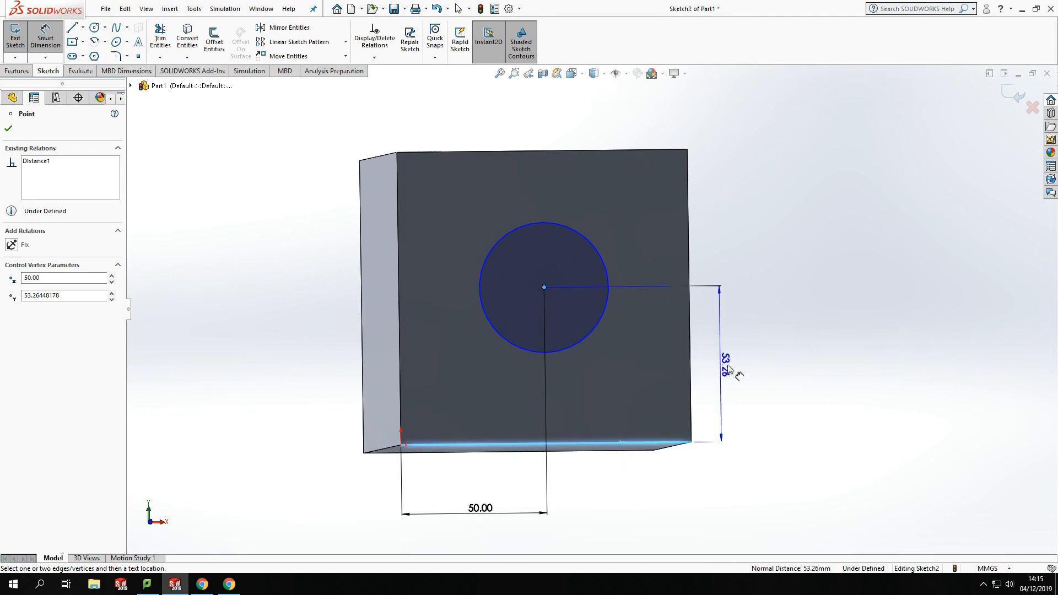
left_click(782, 370)
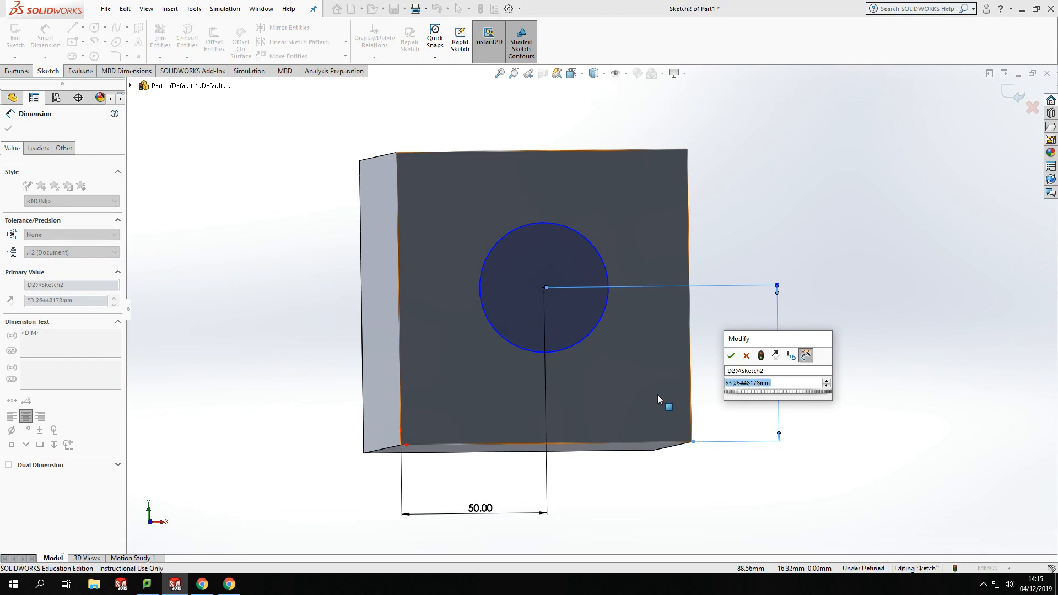
type("50")
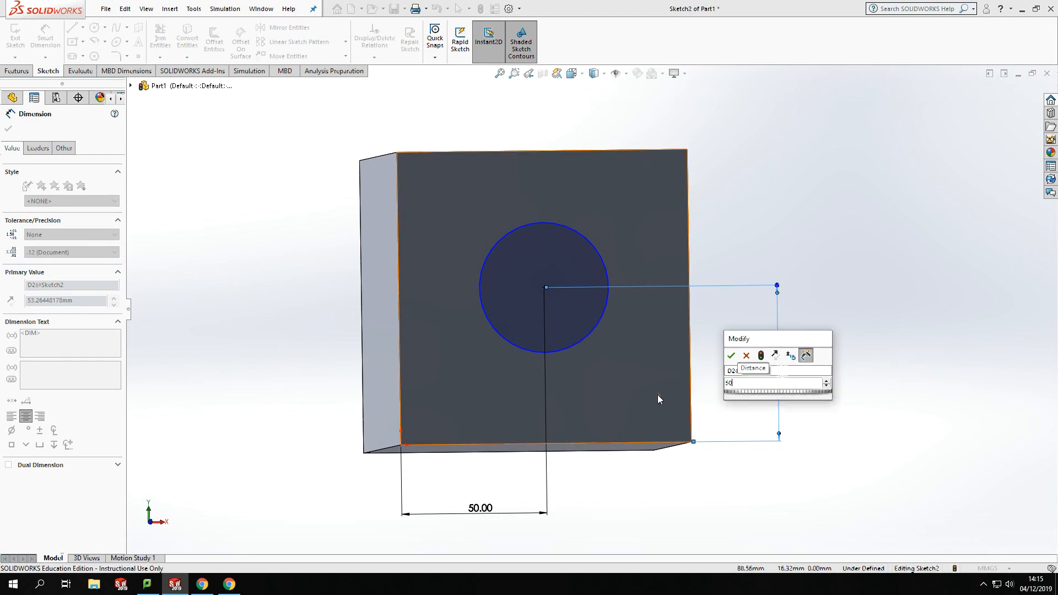
key("Return")
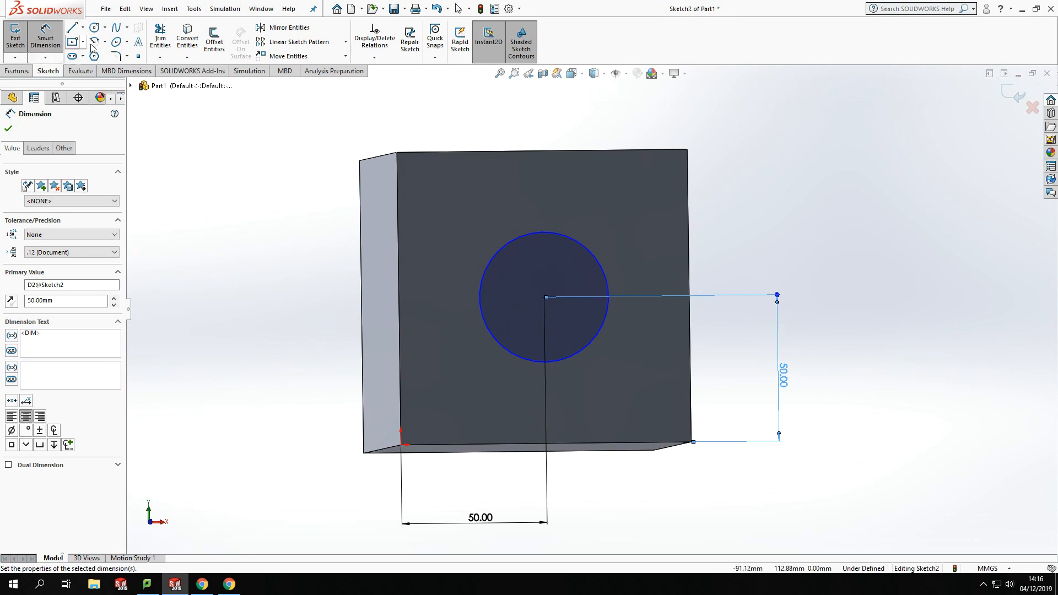
Dimension the circle's diameter and set it to 50 mm.
left_click(46, 38)
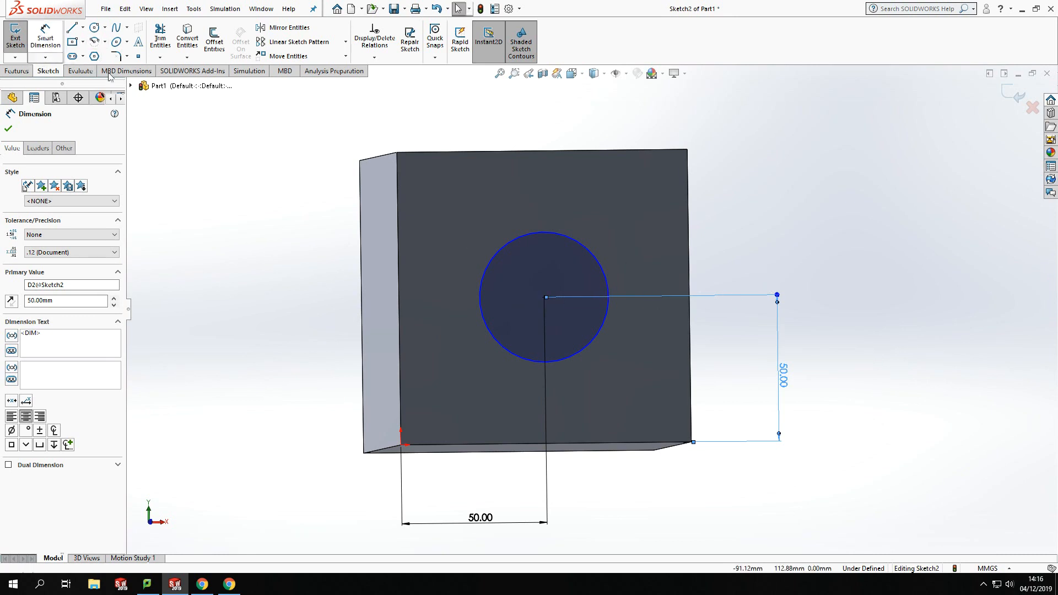
left_click(538, 234)
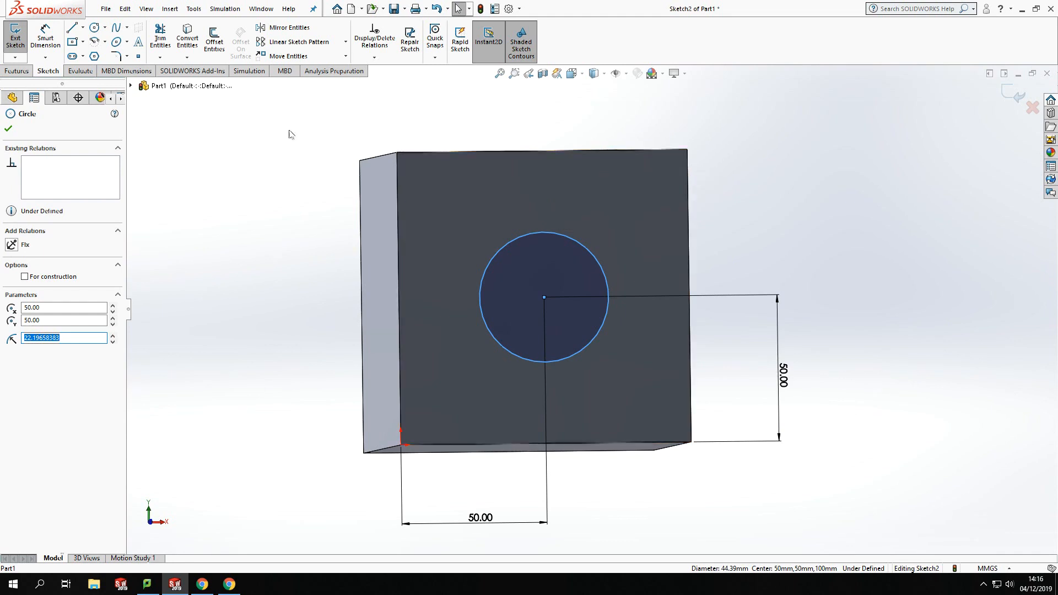
left_click(45, 37)
left_click(558, 231)
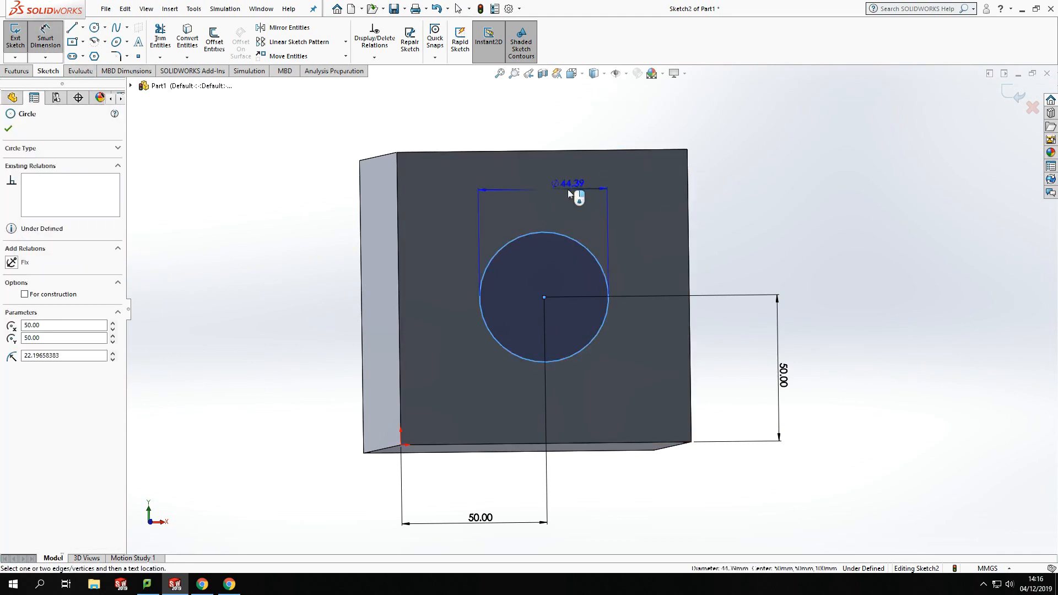
left_click(511, 196)
type("50")
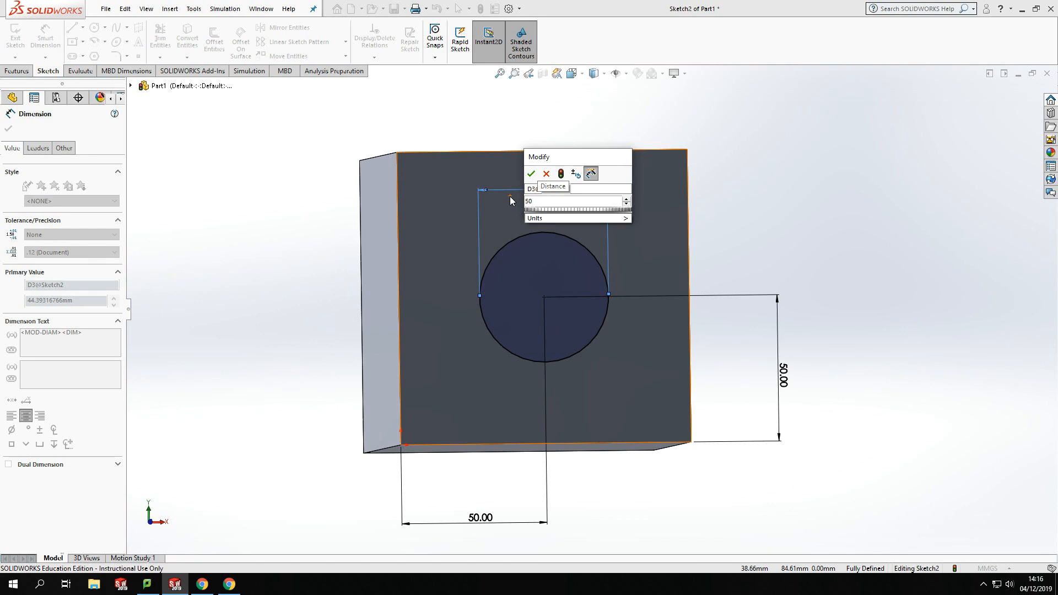
key("Return")
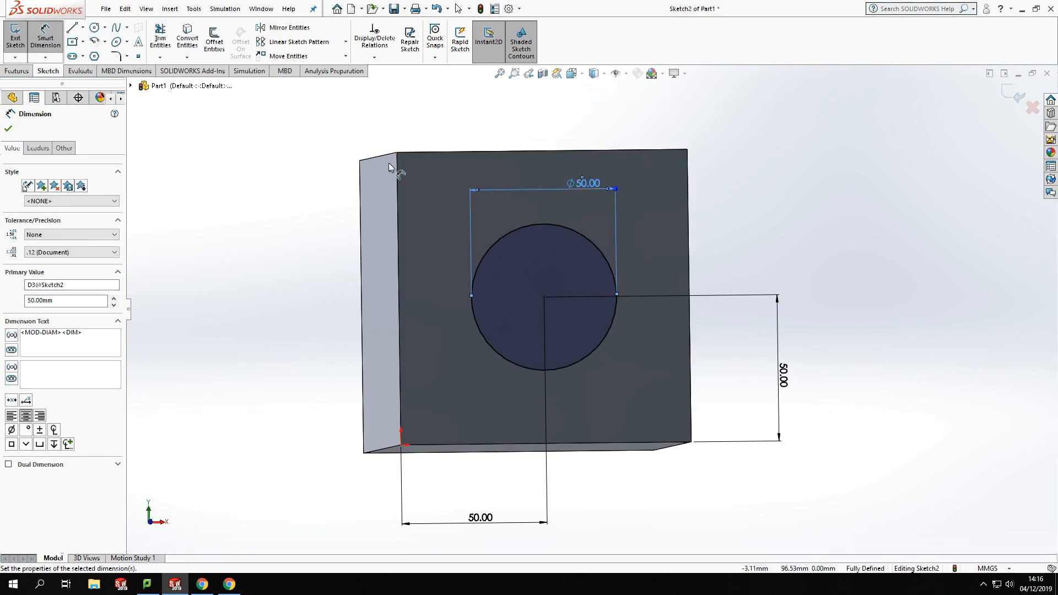
Cut the circle through the cube with a Blind Extruded Cut 100 mm deep.
middle_click_drag(283, 217, 268, 269)
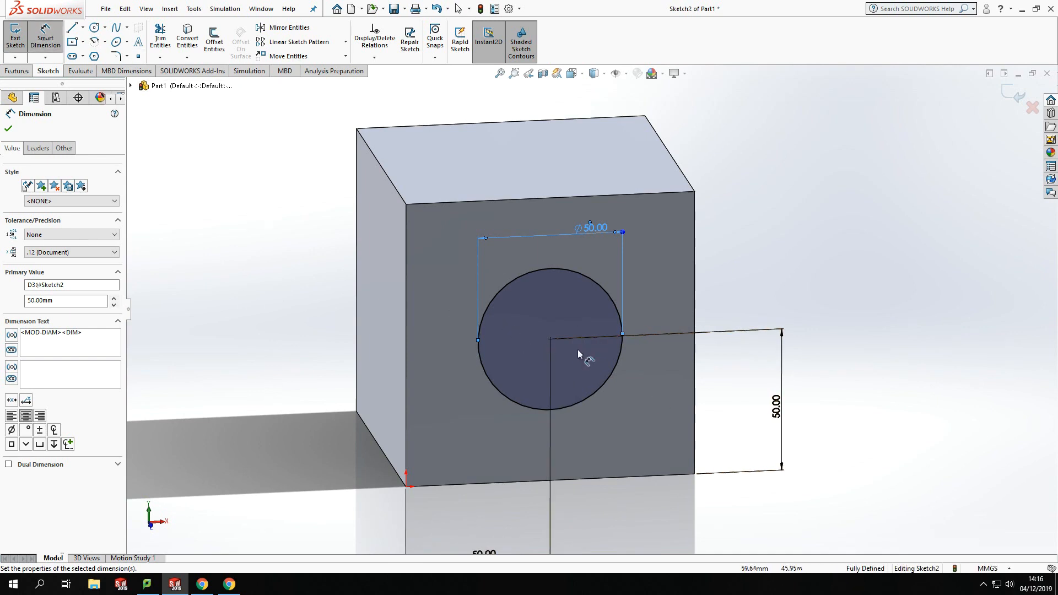
mouse_move(354, 251)
middle_mouse_down()
mouse_move(319, 259)
mouse_move(307, 200)
mouse_move(378, 224)
mouse_move(543, 239)
mouse_move(420, 227)
mouse_move(342, 247)
middle_mouse_up()
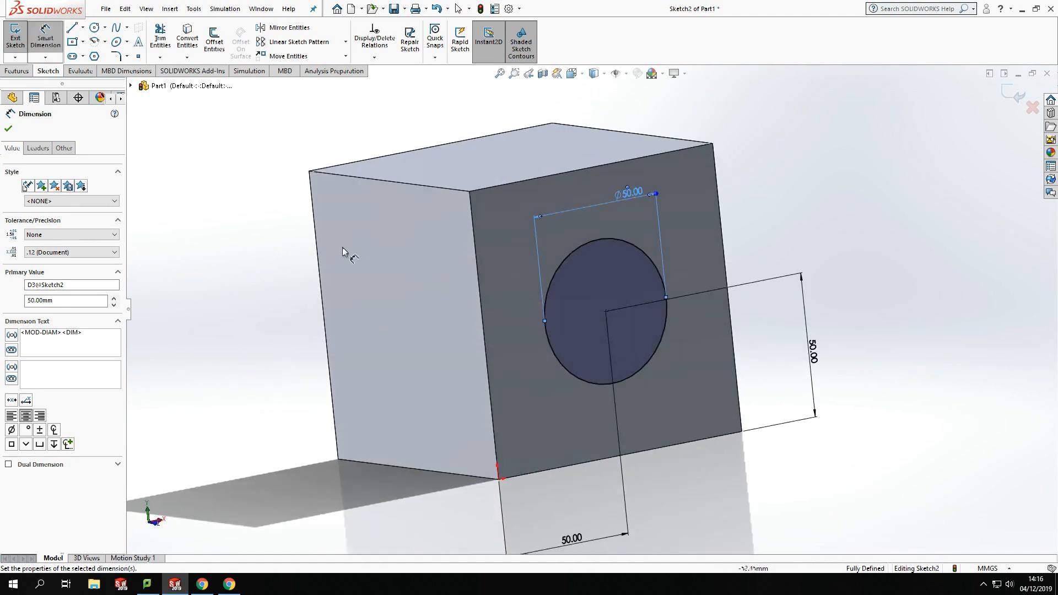
left_click(18, 71)
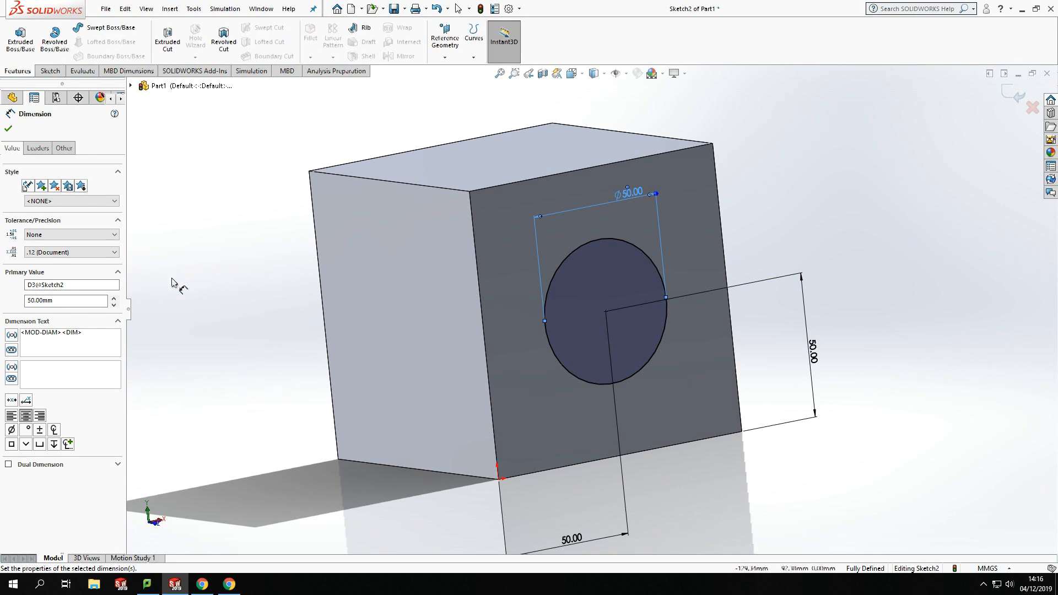
left_click(171, 37)
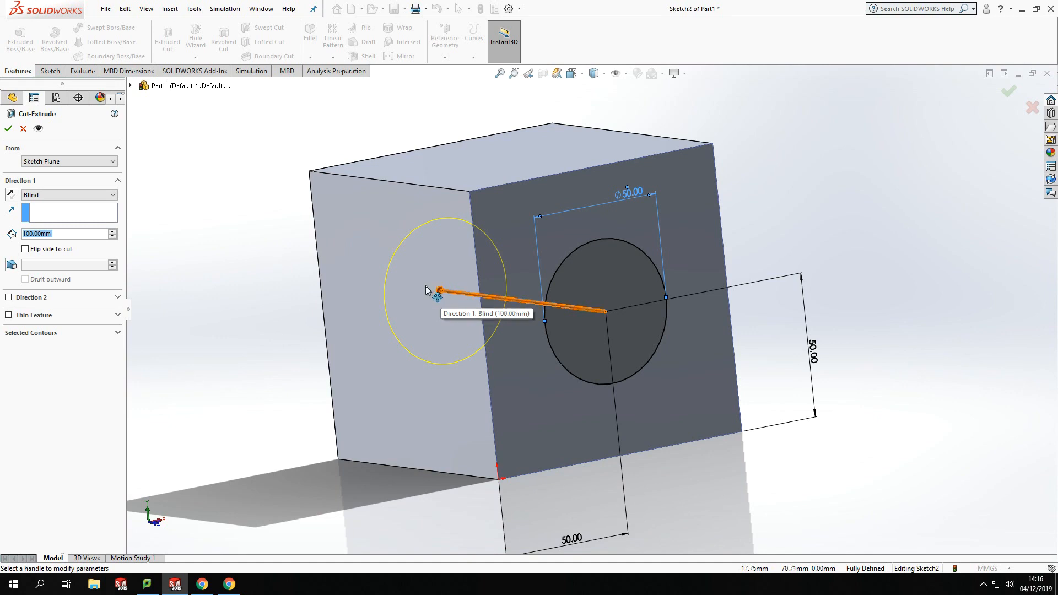
middle_click_drag(226, 217, 297, 222)
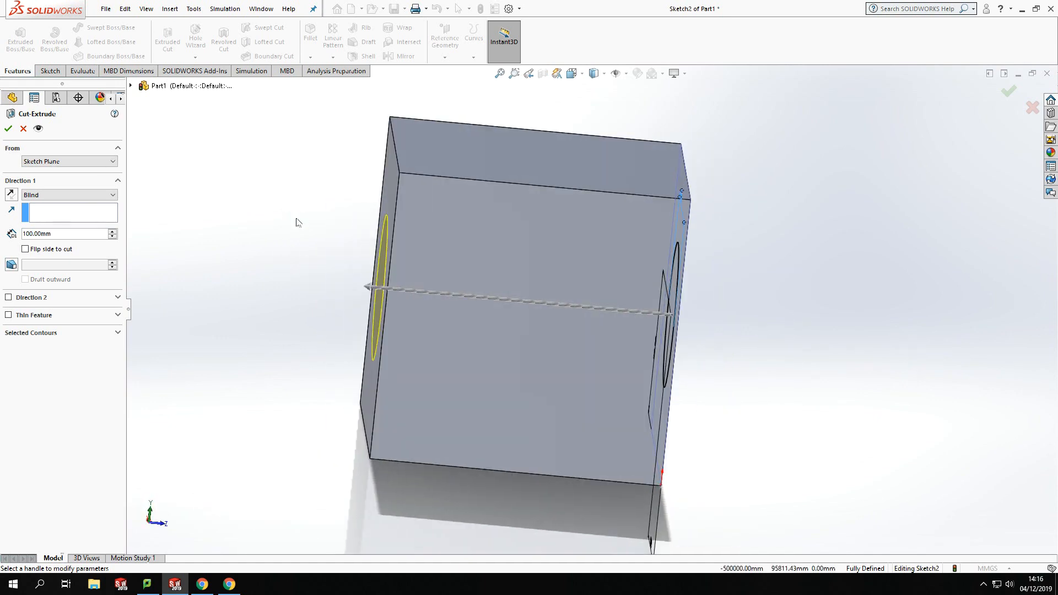
left_click(8, 128)
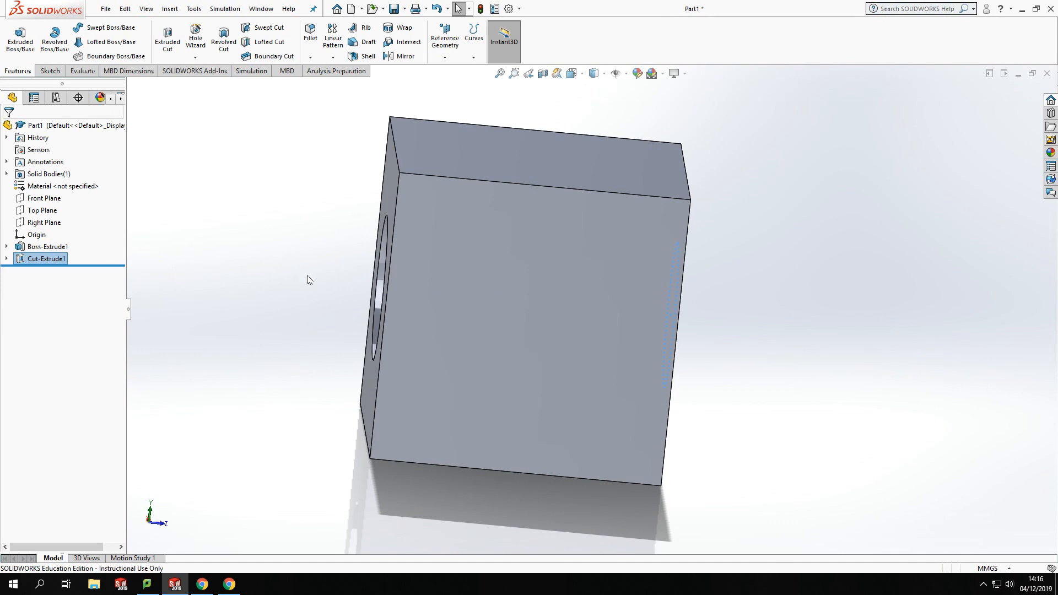
Edit the extruded cut of the circular hole and set its Direction 1 end condition to Through All.
scroll(306, 275, "up", 1)
scroll(311, 274, "down", 1)
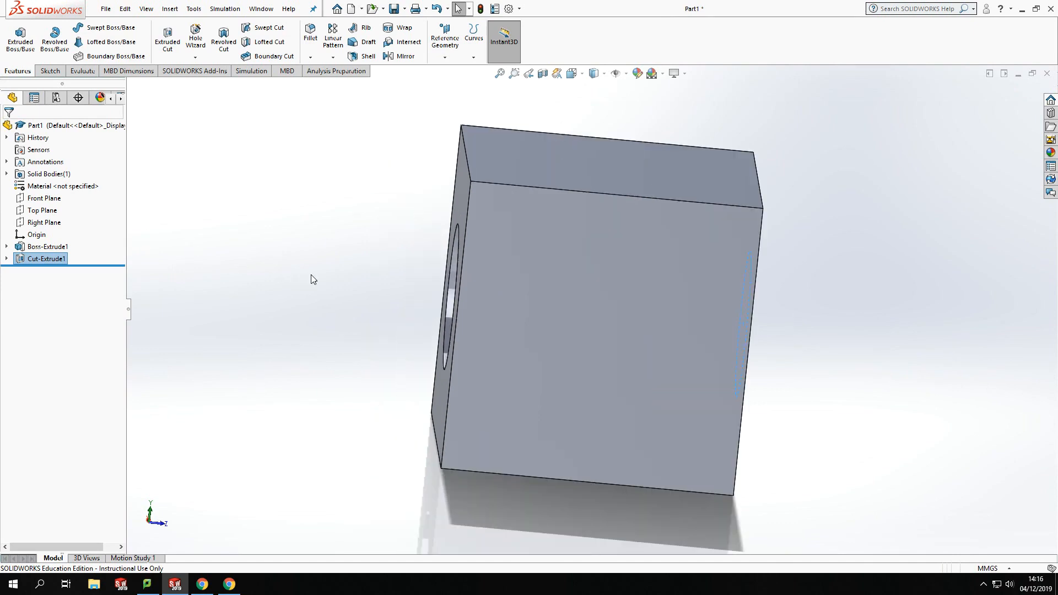
middle_click_drag(312, 279, 933, 353)
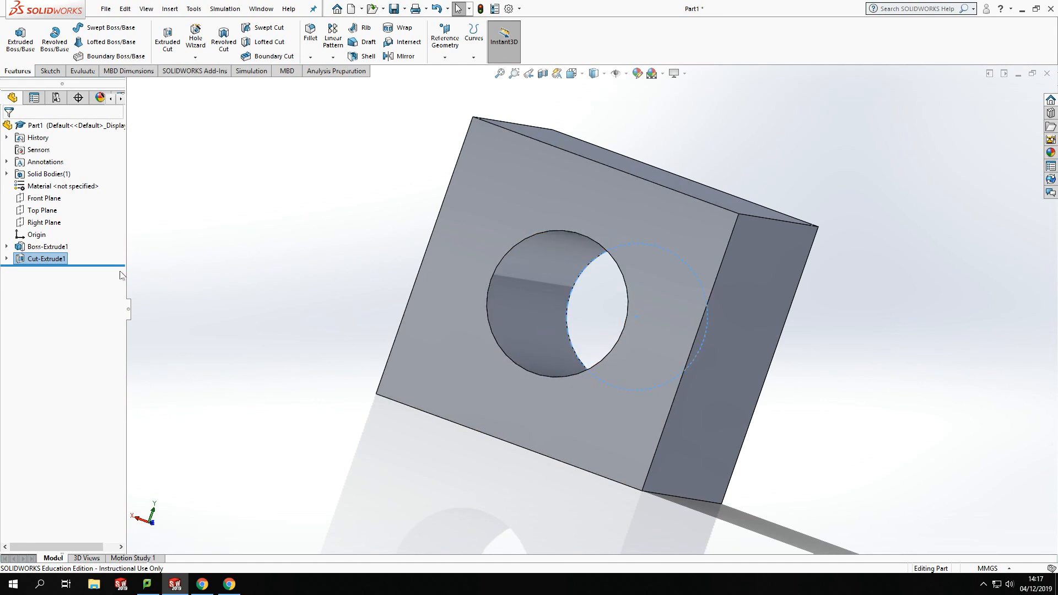
right_click(53, 261)
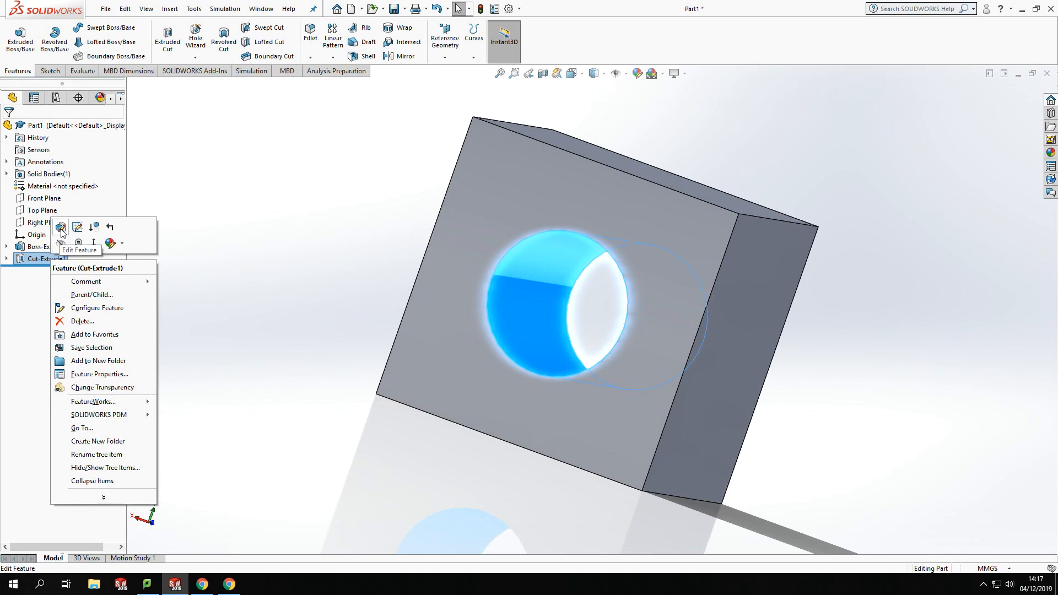
left_click(61, 227)
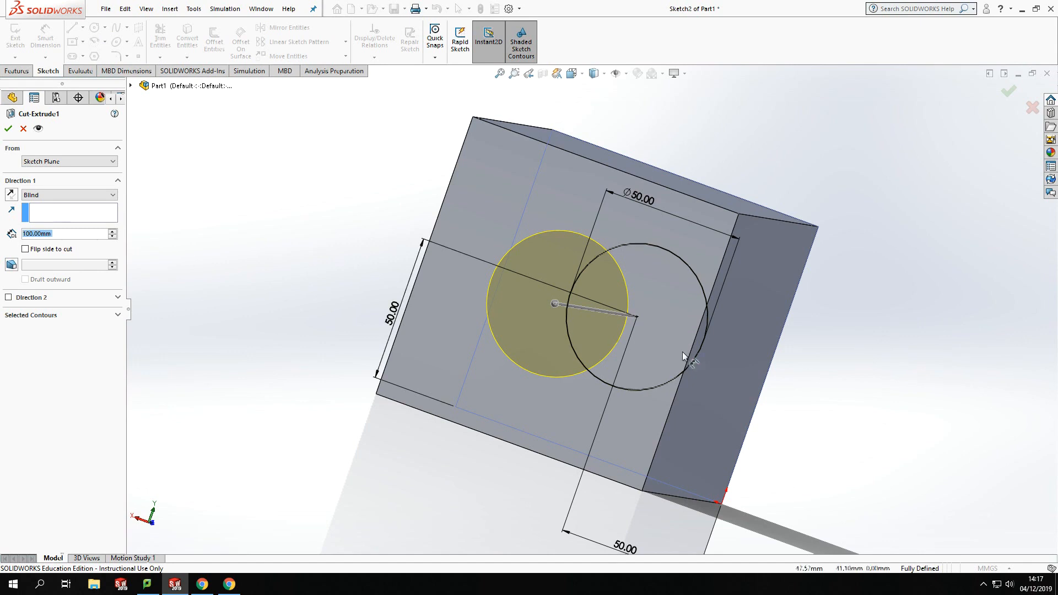
middle_click_drag(817, 371, 742, 349)
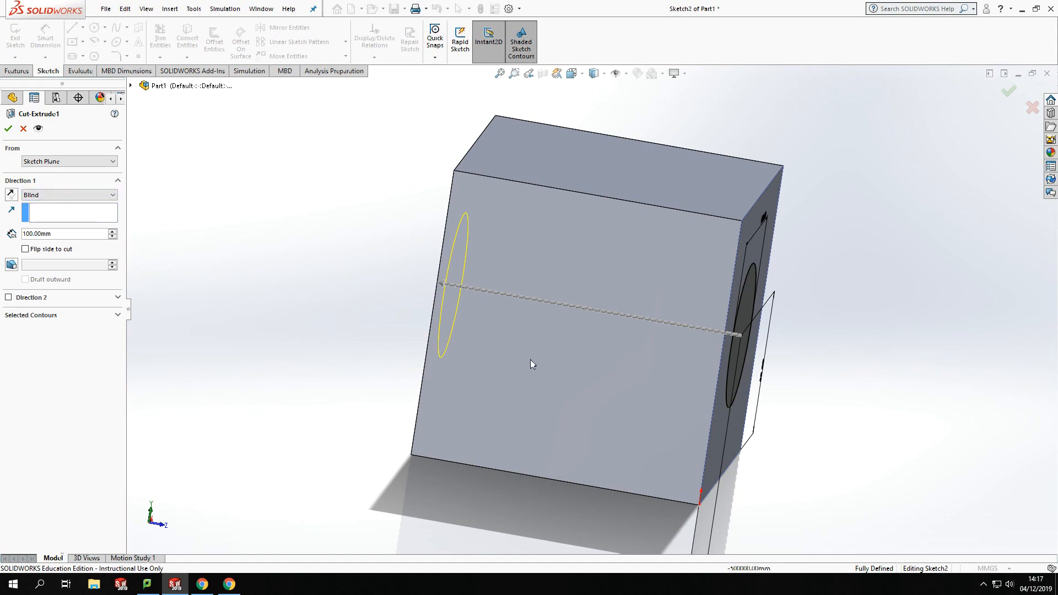
left_click(62, 196)
left_click(54, 213)
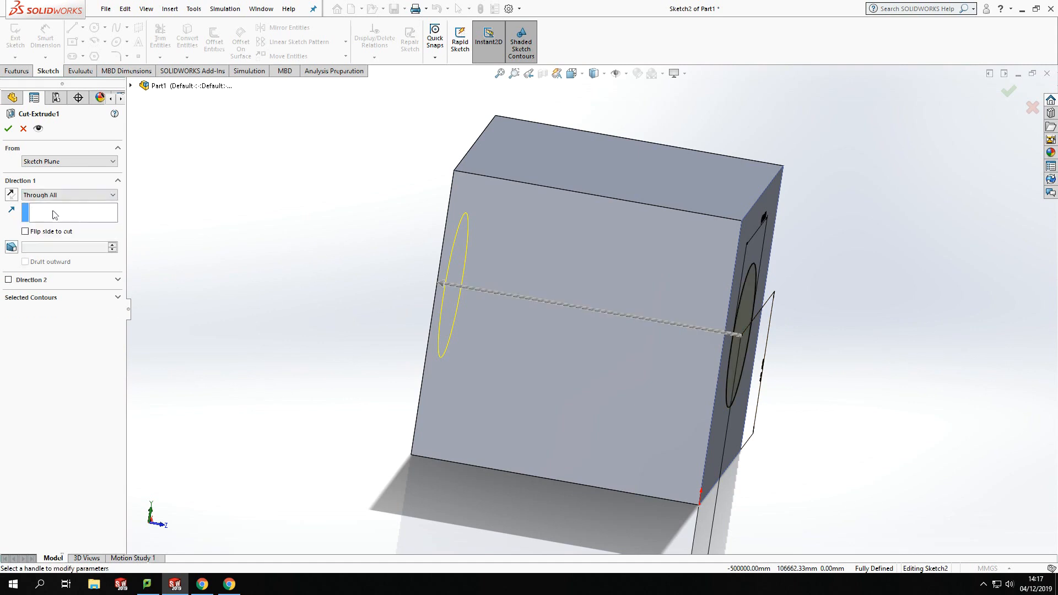
Return the hole cut's end condition to Blind with a depth of 100 mm and accept the feature edit.
middle_click_drag(260, 316, 279, 299)
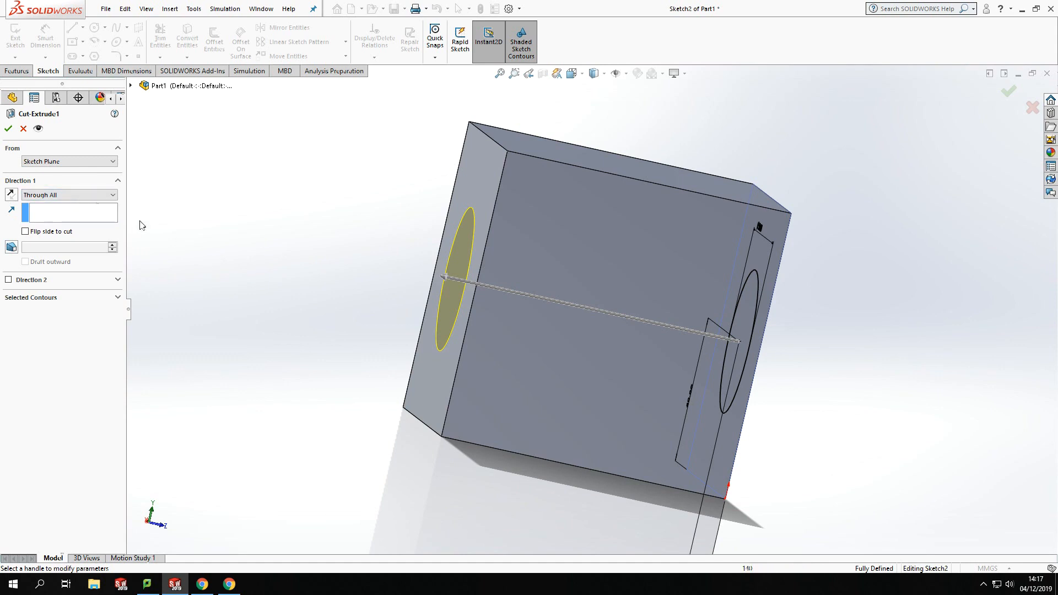
left_click(66, 197)
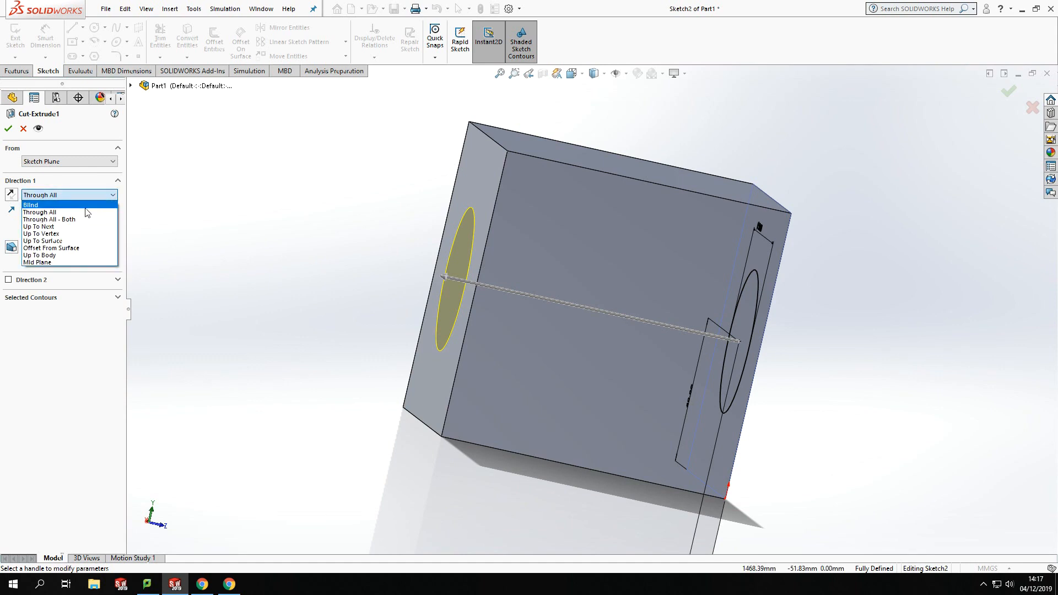
left_click(86, 207)
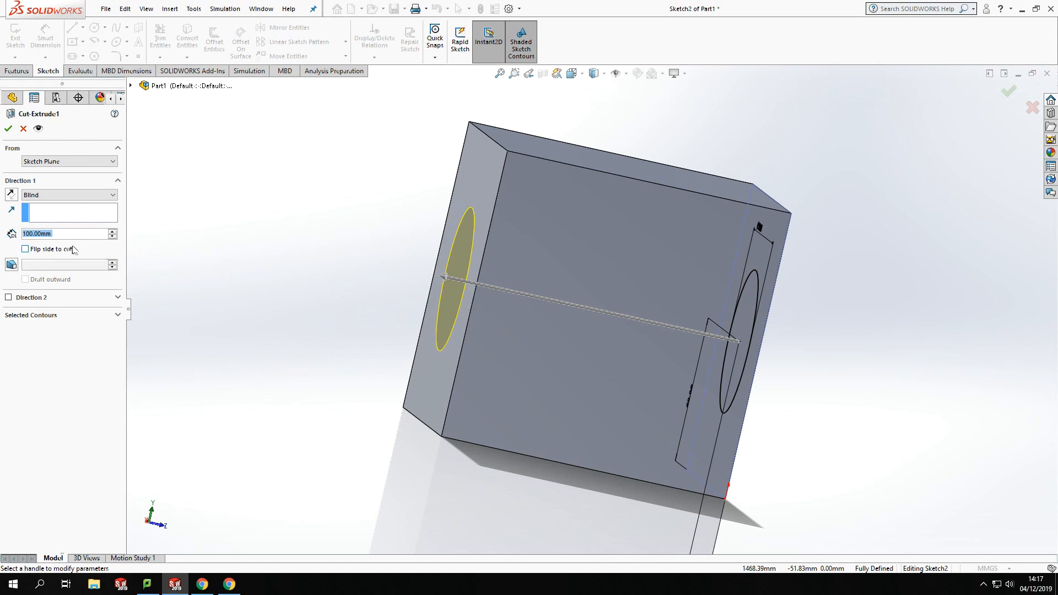
middle_click_drag(360, 306, 403, 337)
left_click(8, 130)
Examine the finished hole through the cube from several sides and zoom levels.
middle_click_drag(231, 355, 265, 421)
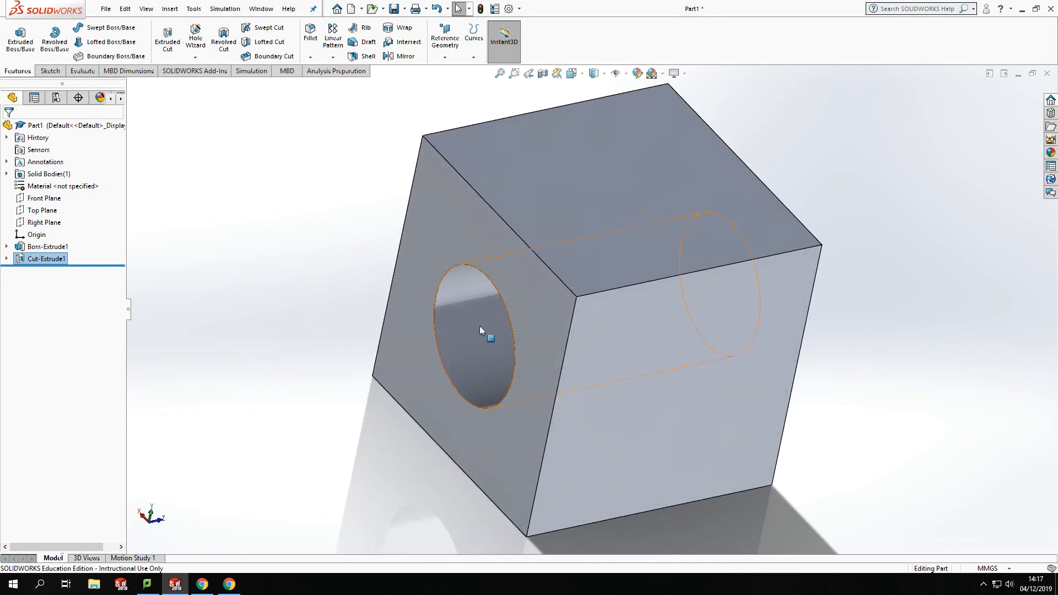
middle_click_drag(293, 344, 745, 393)
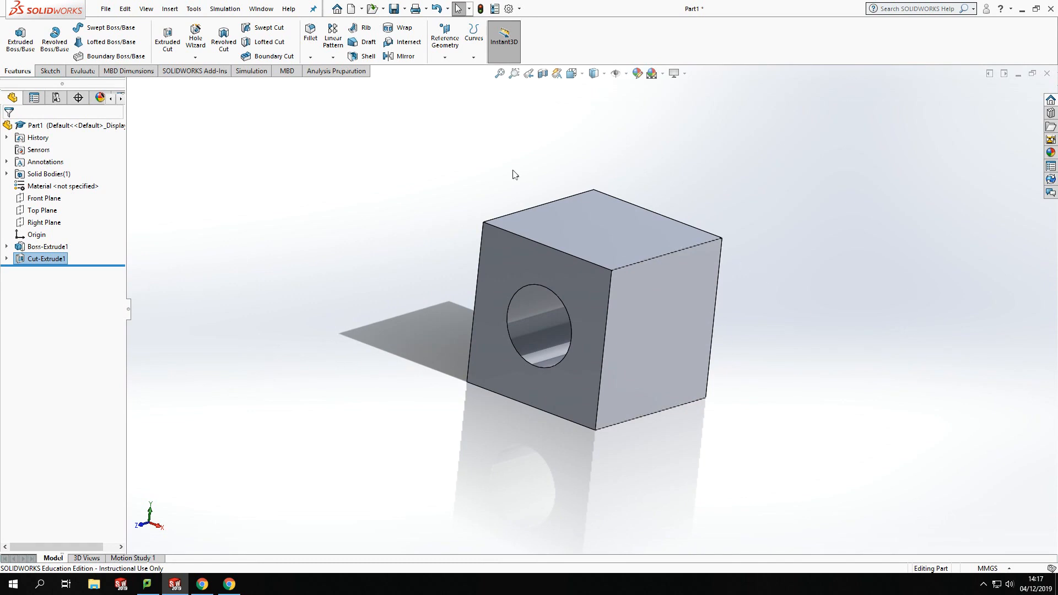
middle_click_drag(467, 179, 532, 247, "ctrl")
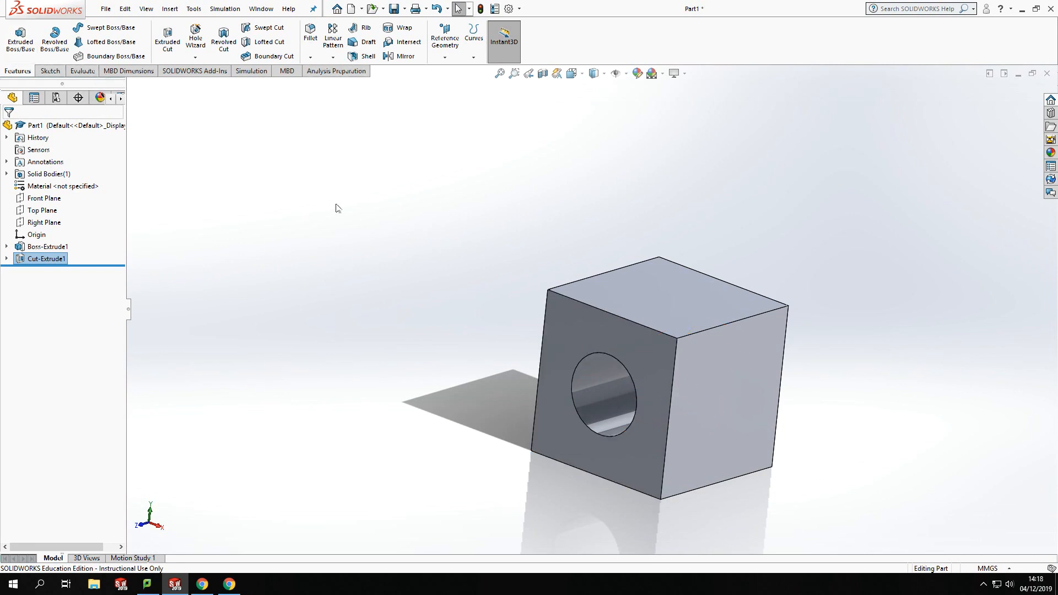
scroll(349, 214, "down", 1)
scroll(428, 261, "up", 1)
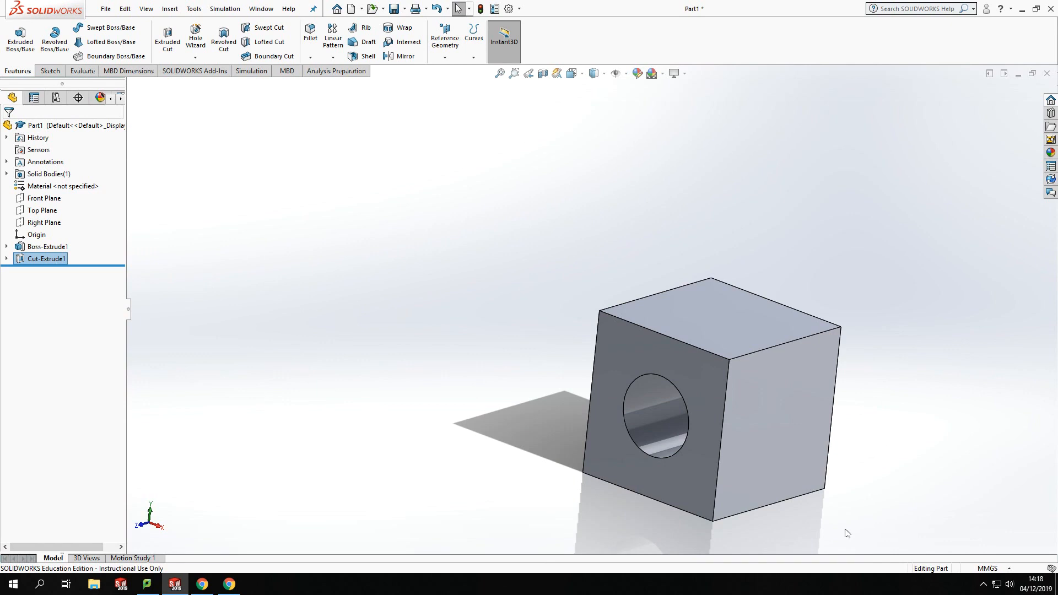
scroll(849, 534, "down", 2)
middle_click_drag(791, 152, 817, 145)
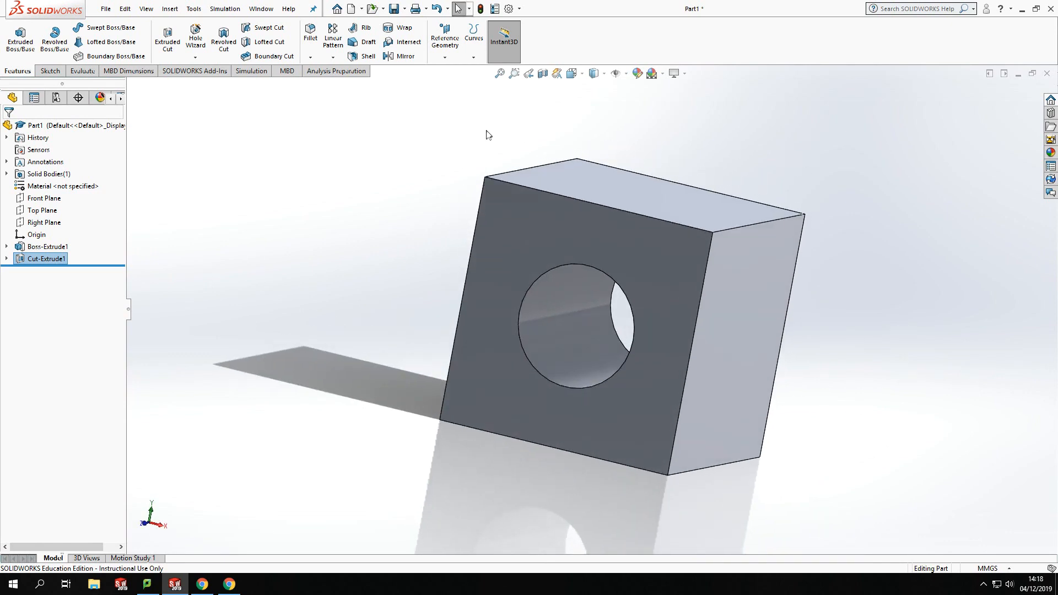